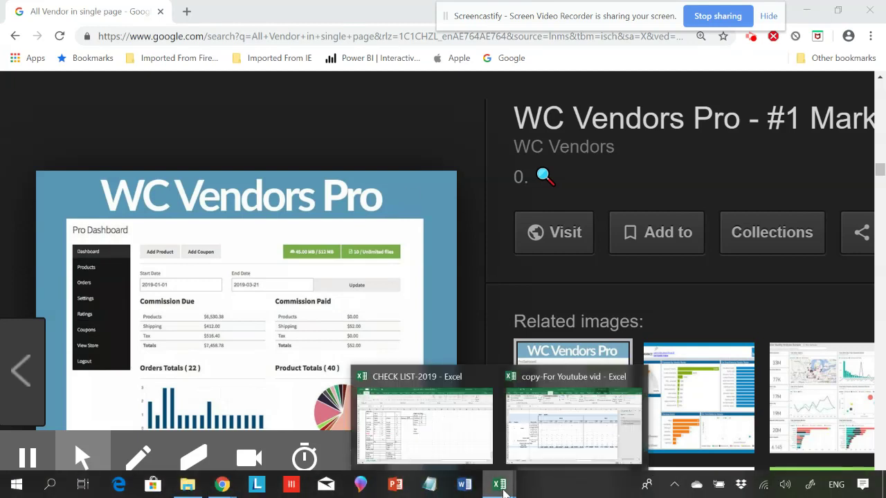
Switch to the copy-For Youtube vid workbook and scroll through the vendor pivot table's totals.
click(532, 456)
scroll(442, 276, up, 2)
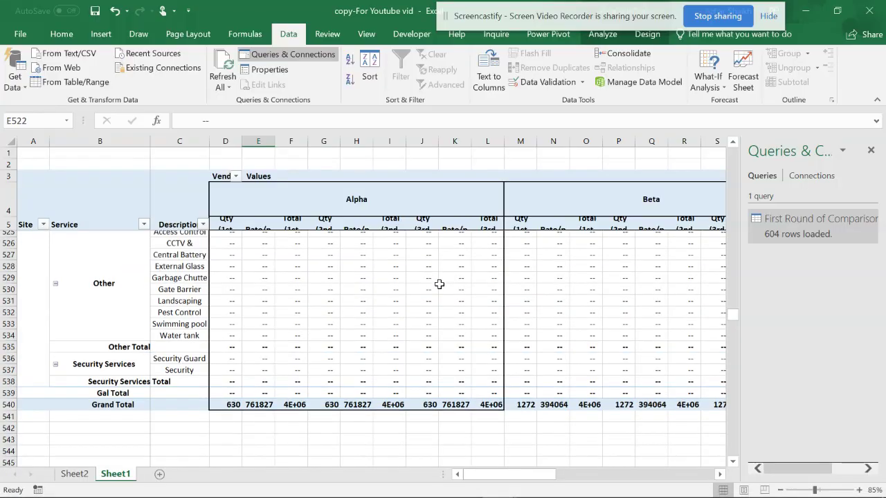
scroll(439, 284, up, 2)
scroll(238, 262, up, 3)
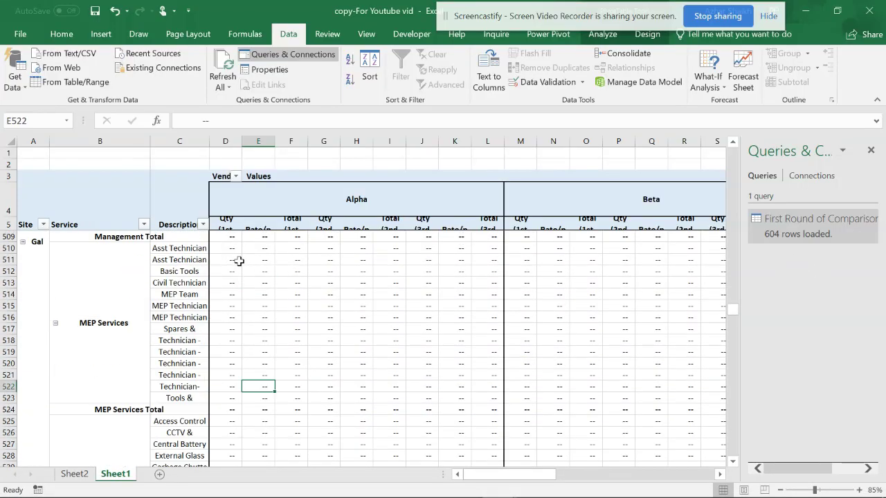
scroll(238, 261, up, 2)
scroll(238, 261, down, 3)
scroll(238, 261, down, 3)
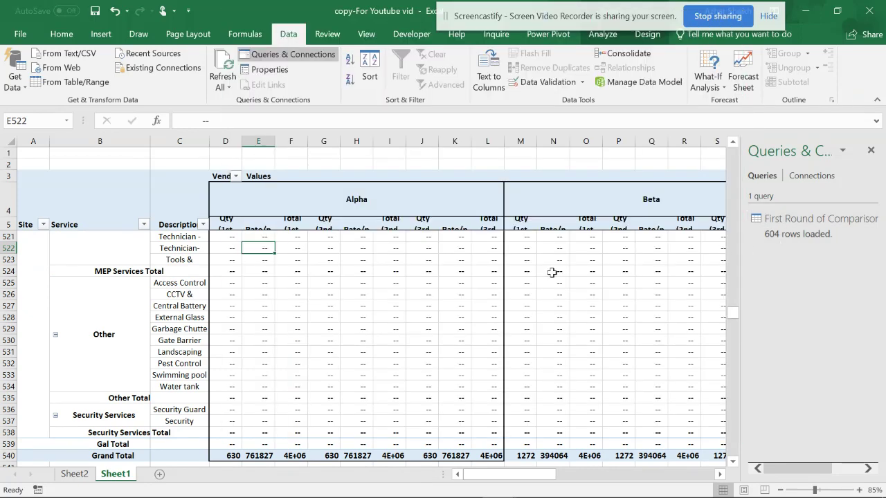
scroll(62, 428, down, 1)
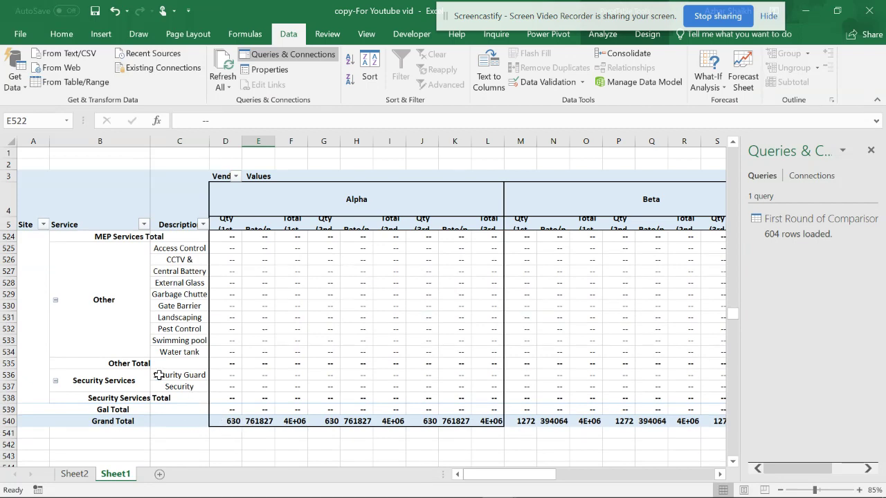
scroll(159, 375, up, 3)
scroll(83, 277, up, 3)
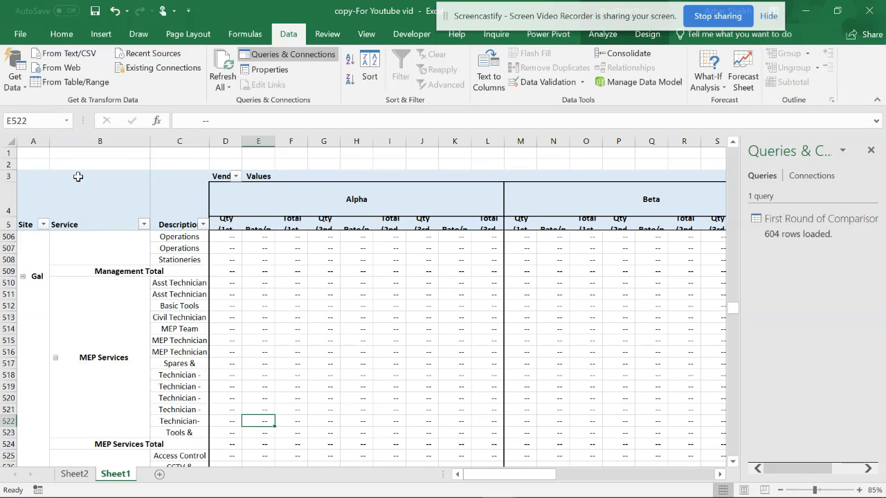
scroll(65, 269, up, 3)
scroll(138, 277, up, 2)
scroll(233, 283, up, 5)
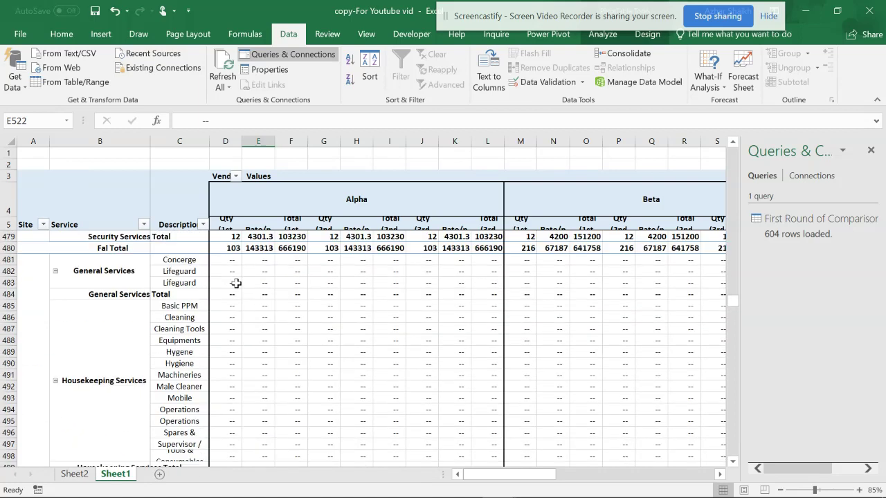
scroll(237, 283, up, 6)
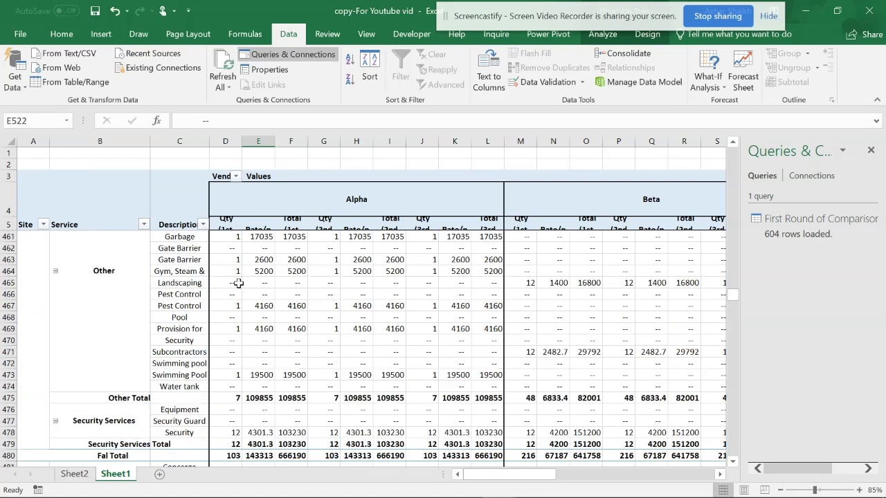
Duplicate First Round of Comparison as 'First Round of Comparison 3' and view its Added Custom2 step.
right_click(794, 223)
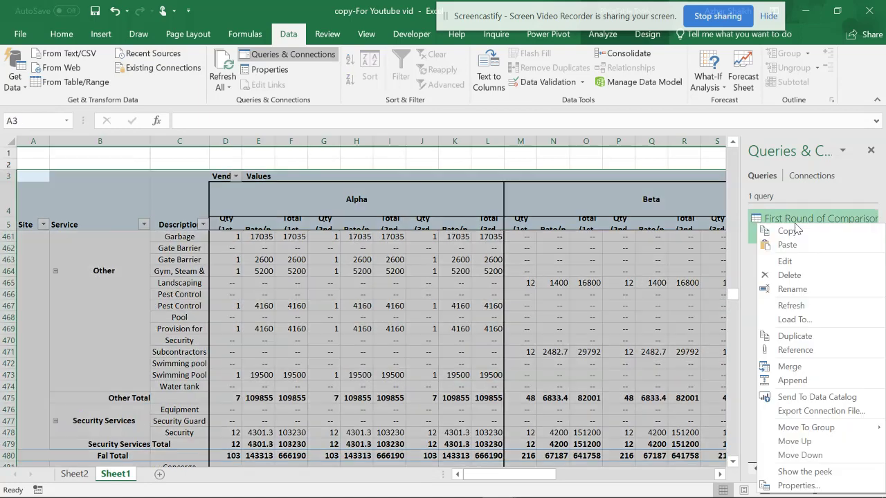
click(802, 337)
text(First Round of Comparison 3)
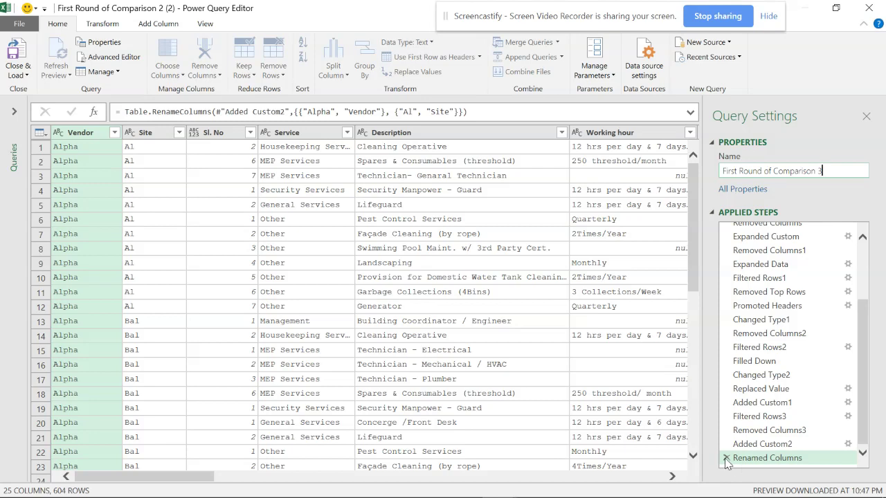
key(Return)
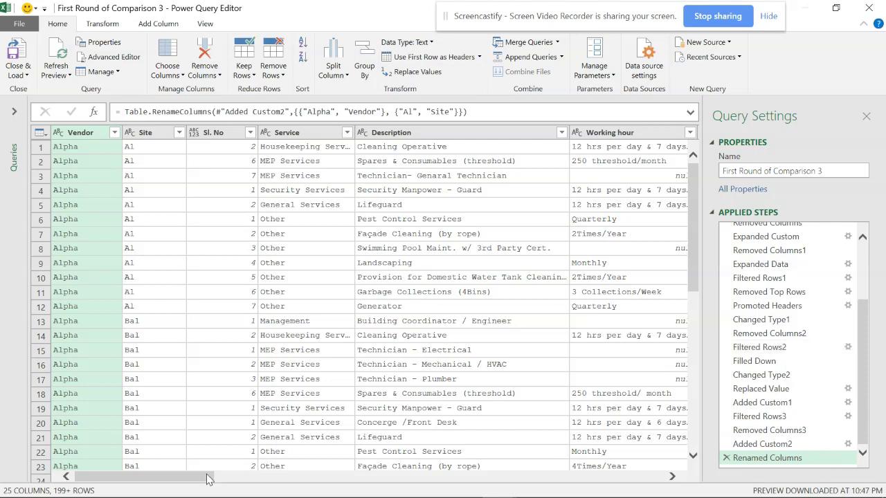
drag(206, 478, 291, 480)
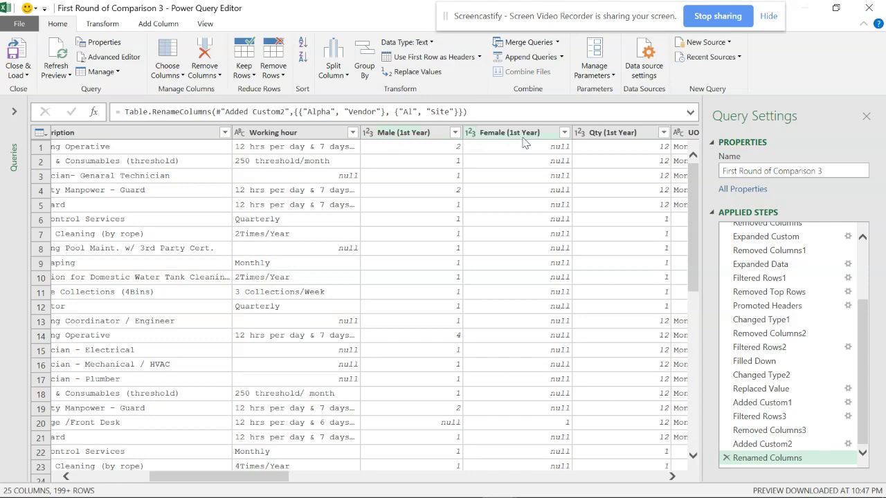
drag(239, 477, 332, 488)
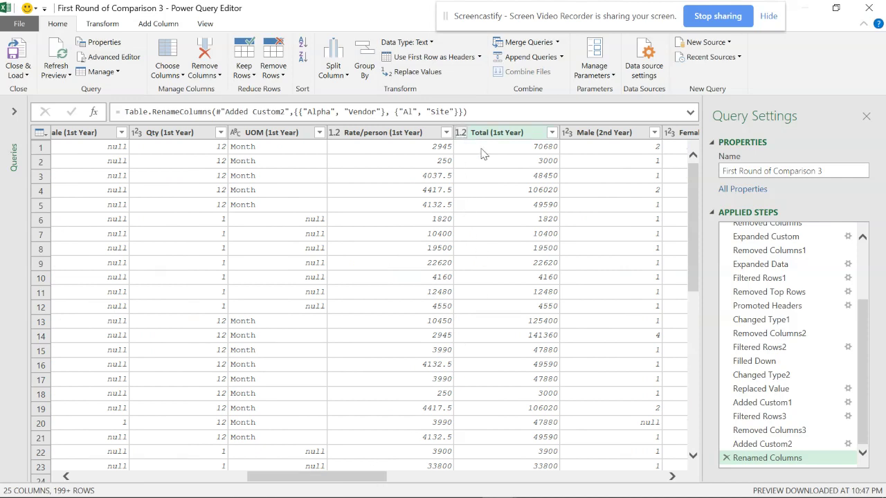
click(739, 445)
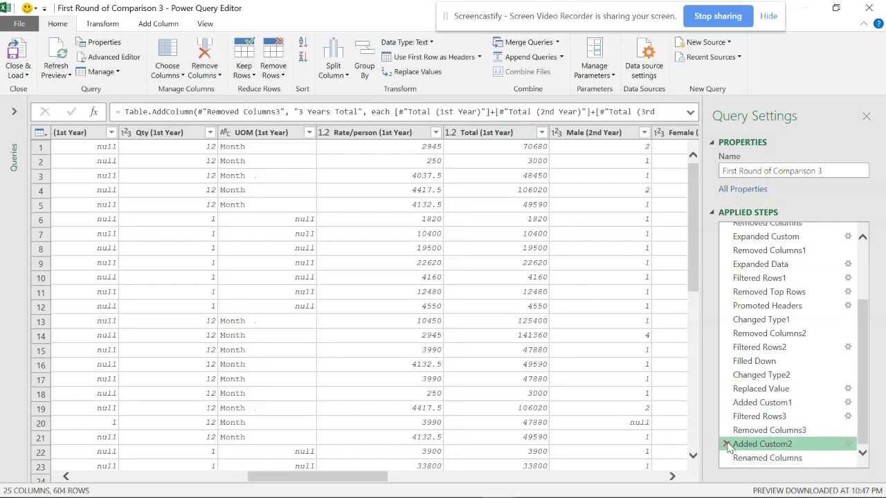
Change Total (1st Year) and Total (2nd Year) to the Text data type.
click(454, 133)
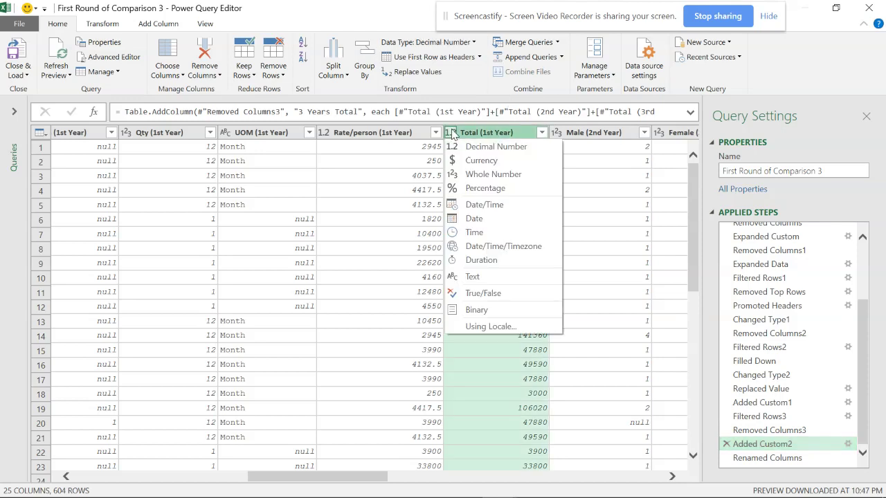
click(483, 280)
click(503, 285)
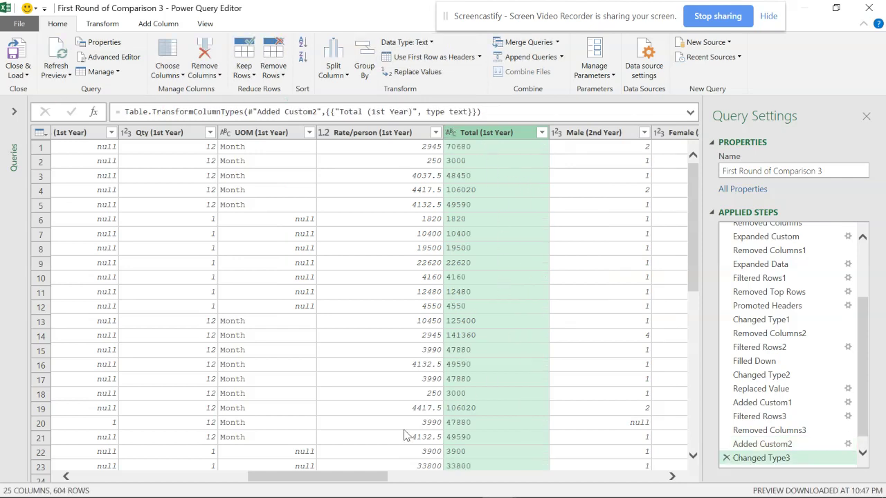
drag(325, 477, 384, 482)
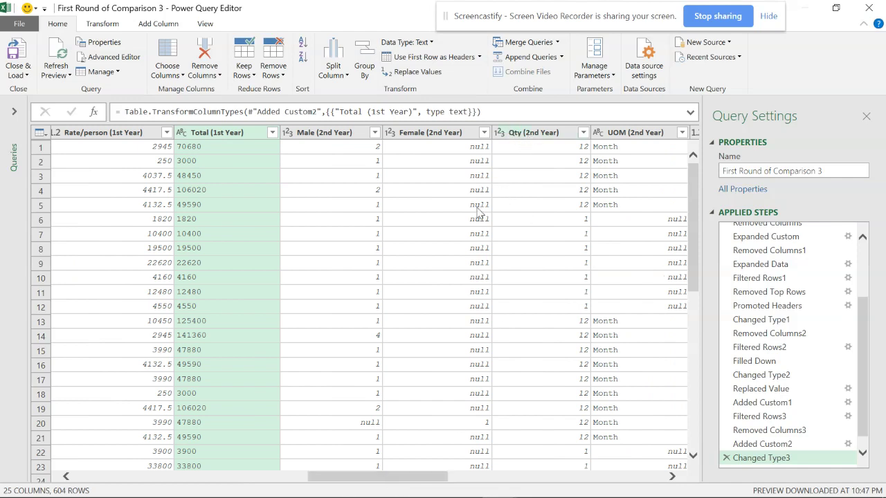
drag(403, 477, 469, 489)
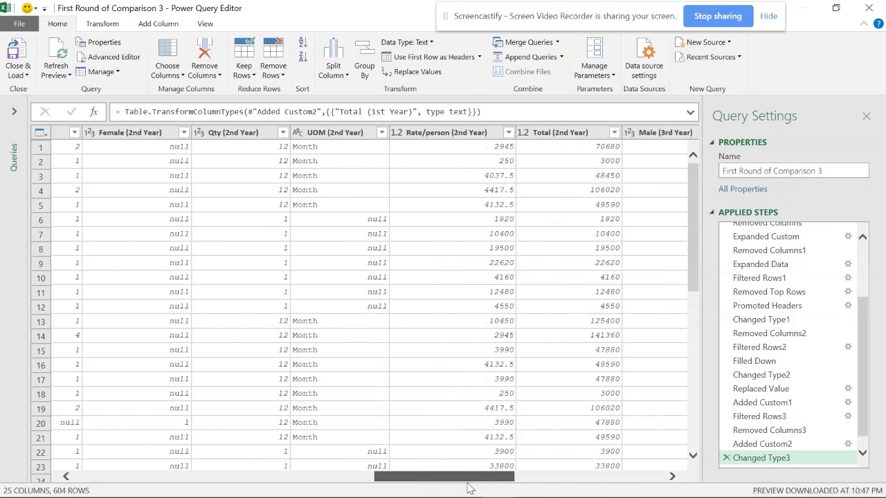
click(523, 132)
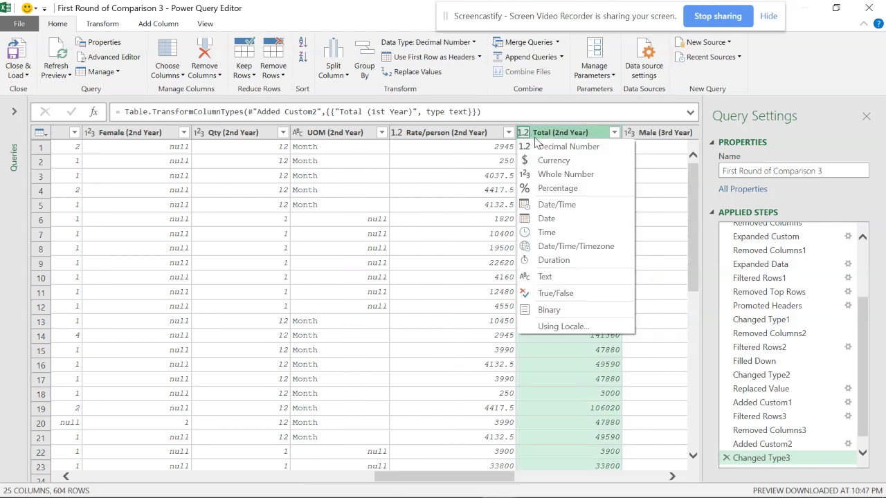
click(564, 278)
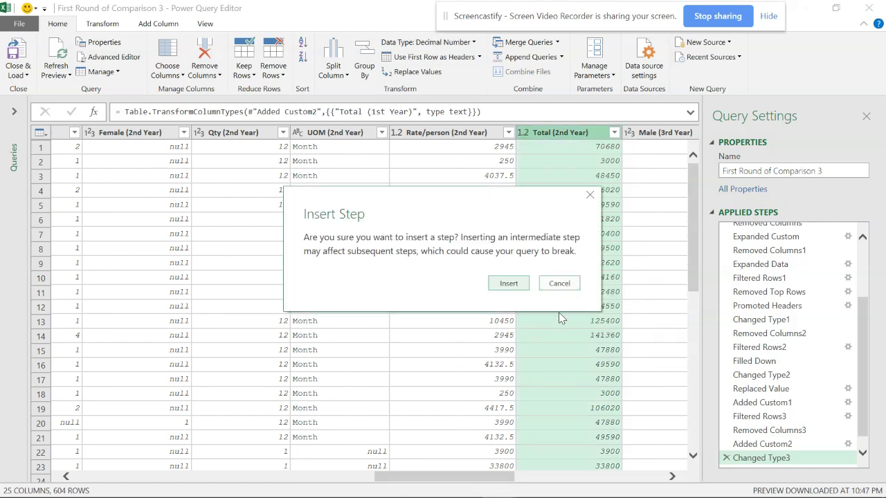
click(508, 284)
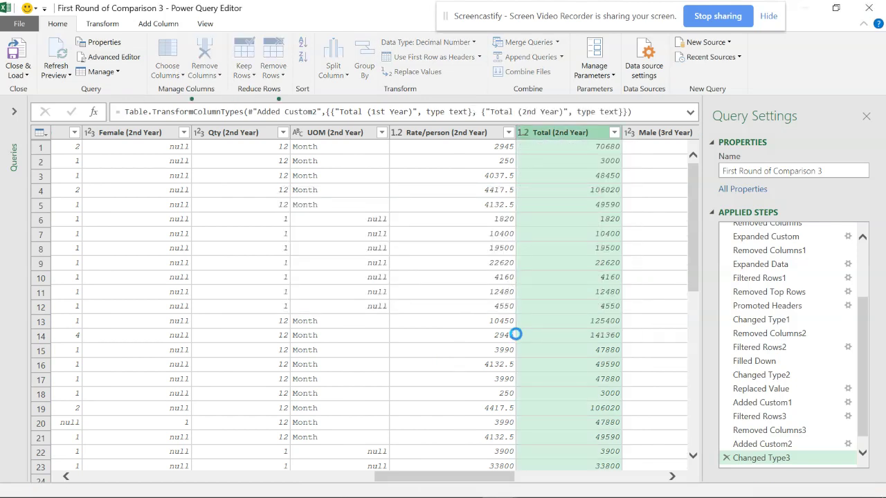
drag(449, 483, 525, 483)
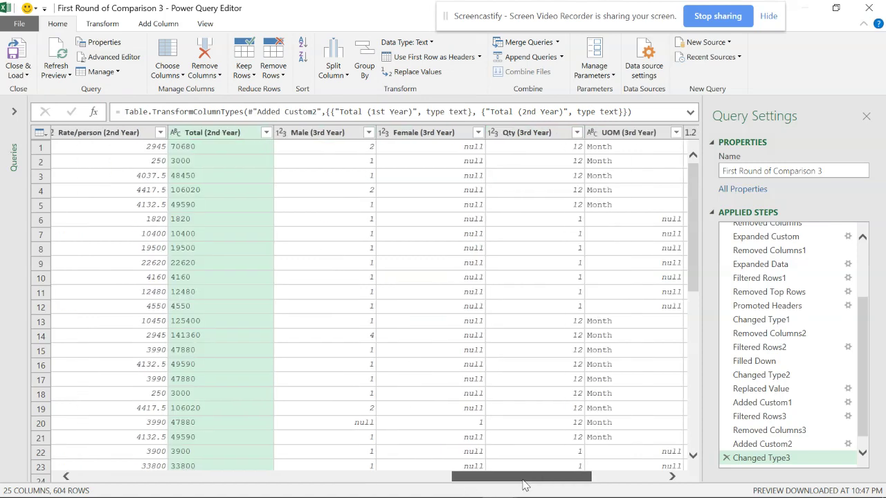
Mistakenly set Qty (3rd Year) to Text, then revert it to Whole Number.
click(492, 133)
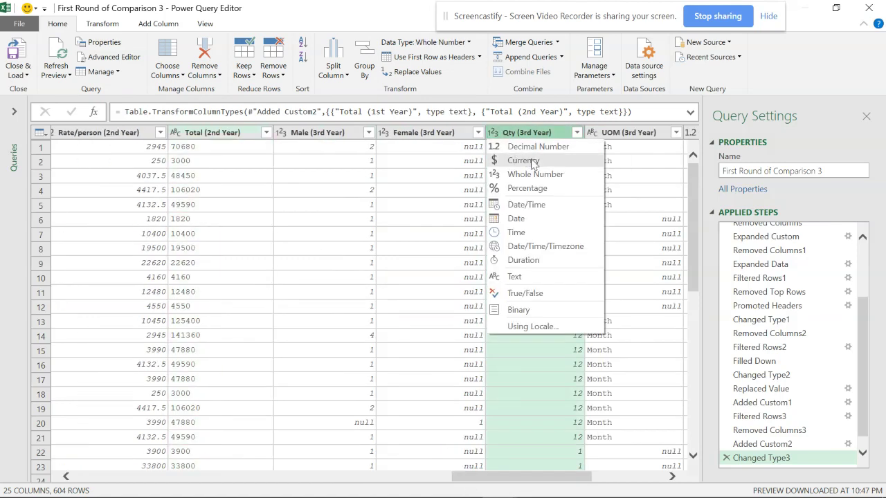
click(519, 277)
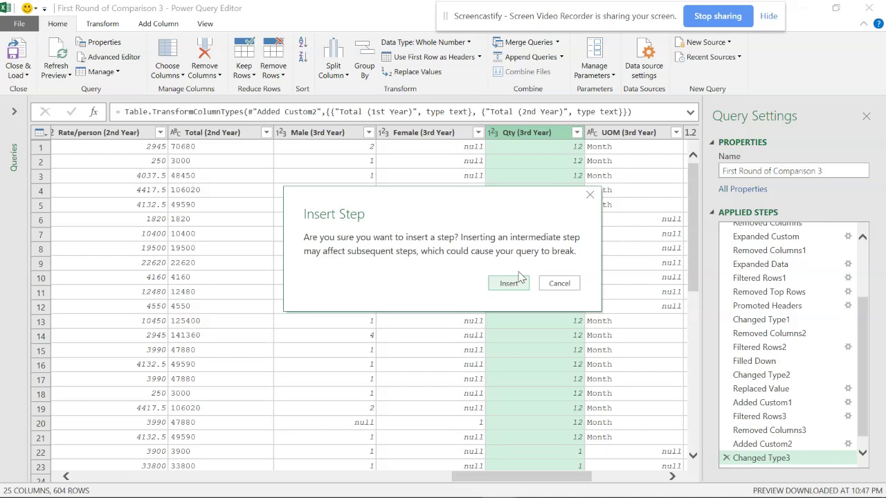
click(515, 283)
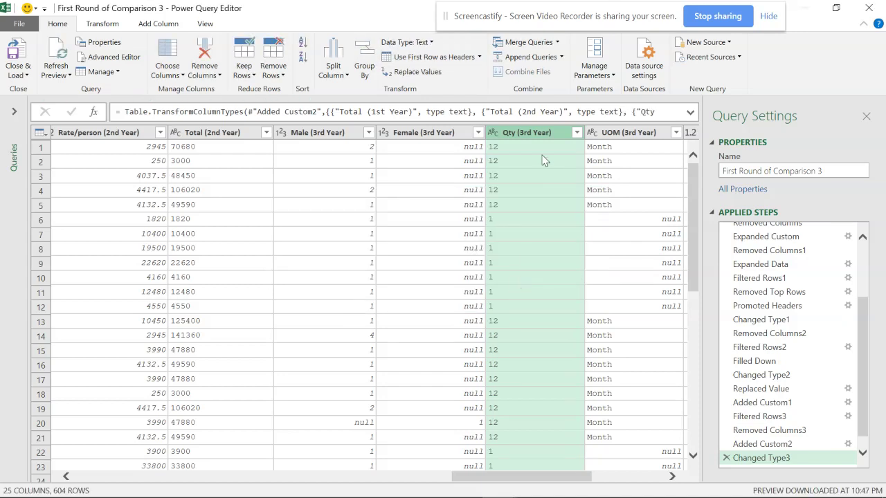
click(493, 132)
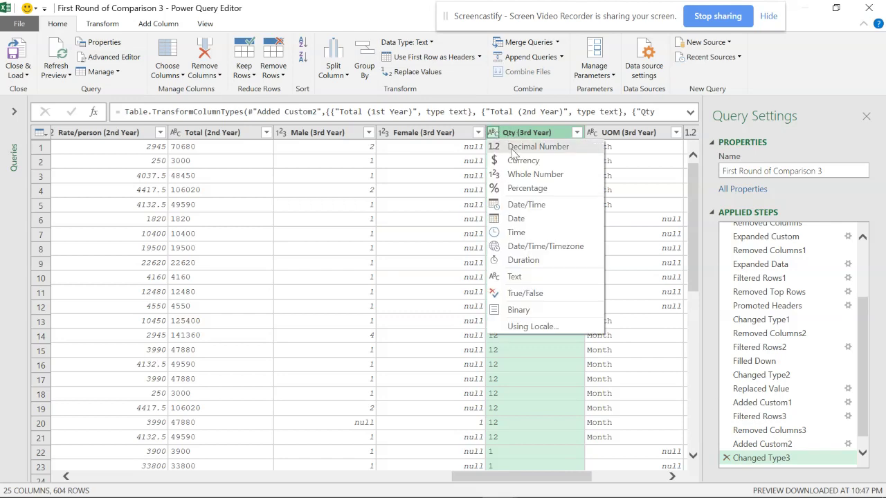
click(519, 174)
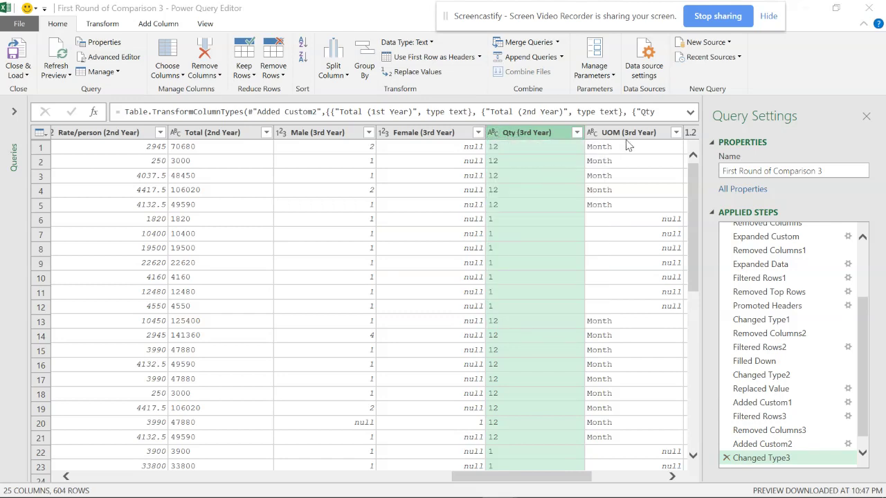
click(515, 283)
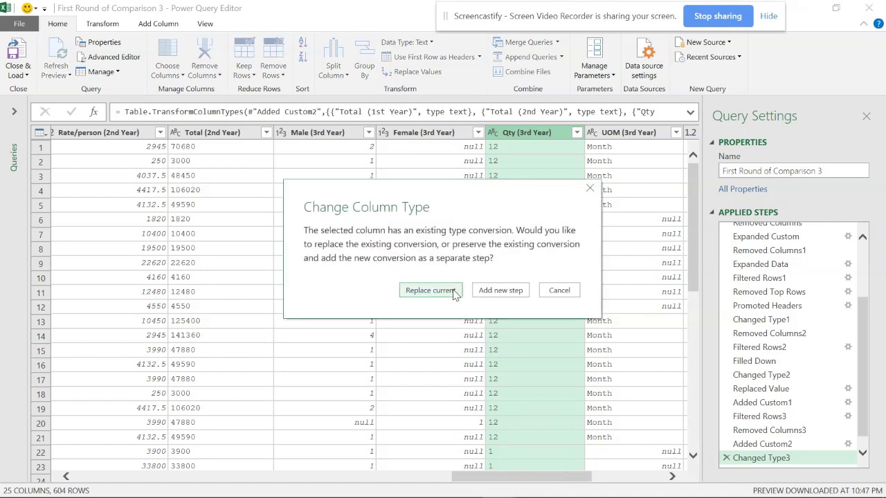
click(455, 291)
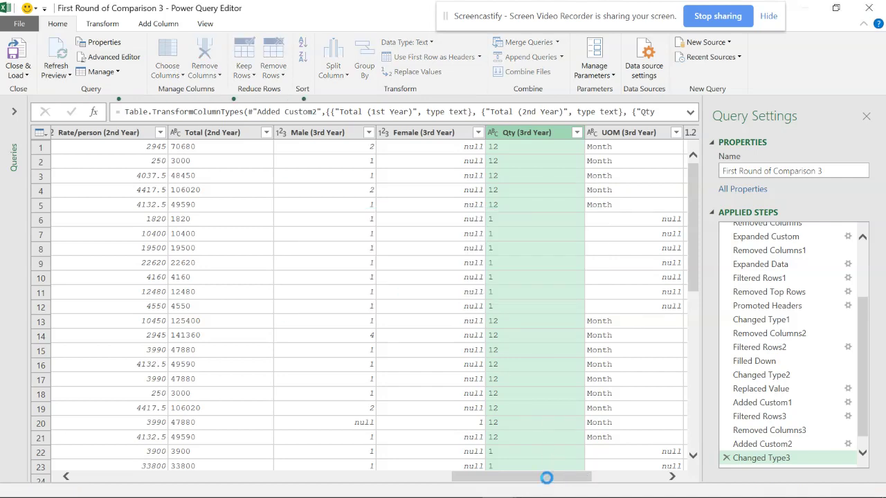
Change Total (3rd Year) to the Text data type.
drag(547, 482, 647, 479)
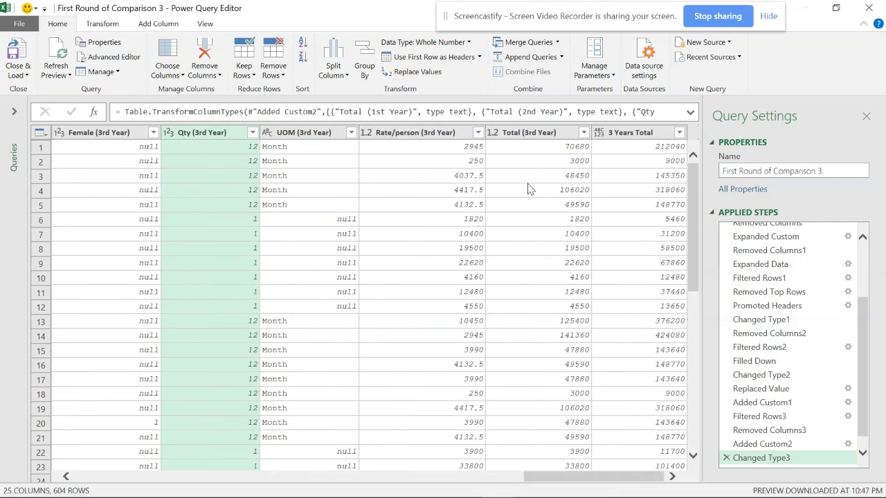
click(494, 132)
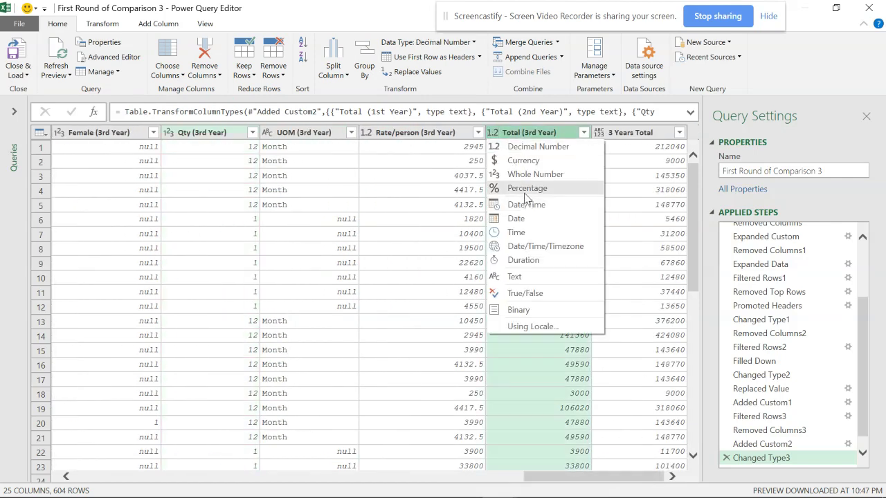
click(520, 277)
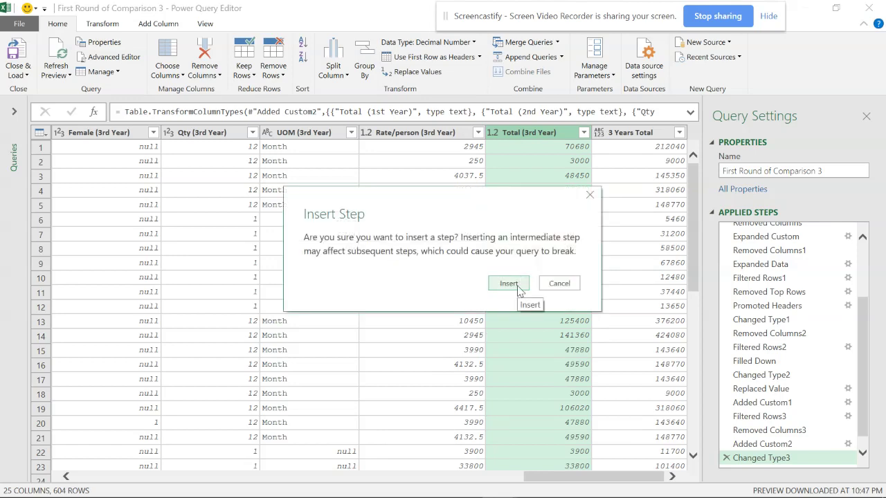
click(517, 285)
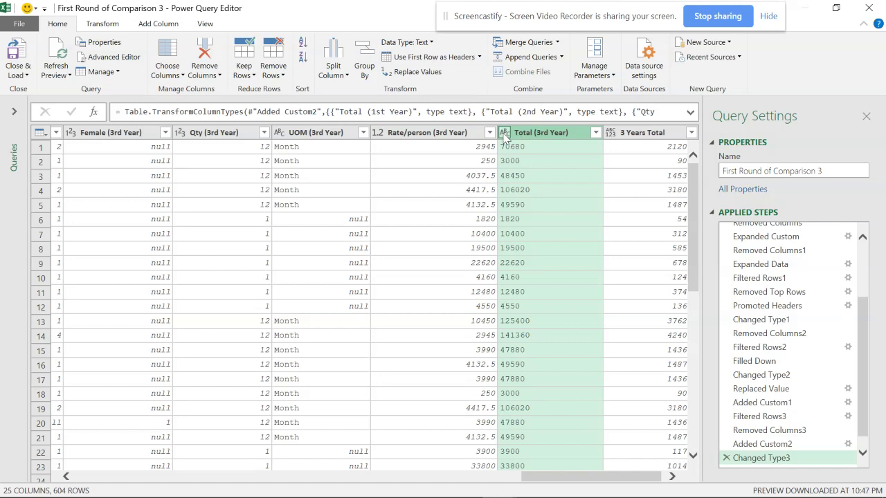
Load the query with Close & Load To as a PivotTable Report on a new worksheet.
click(18, 74)
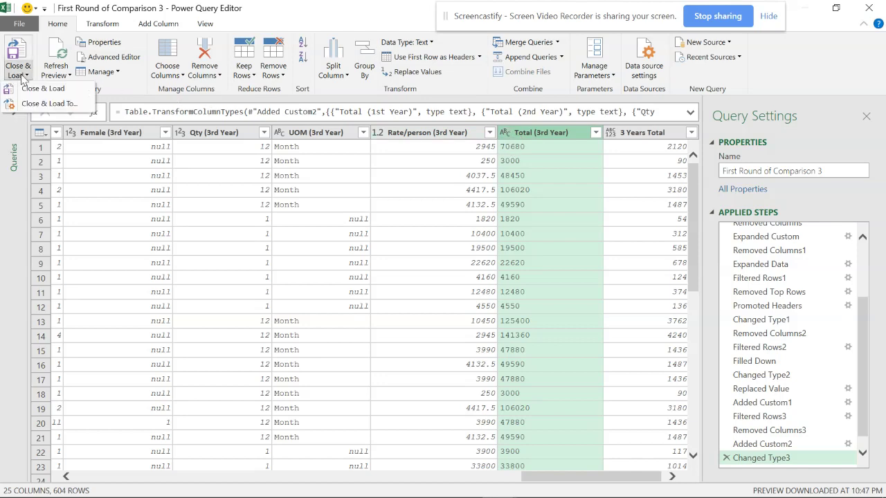
click(41, 103)
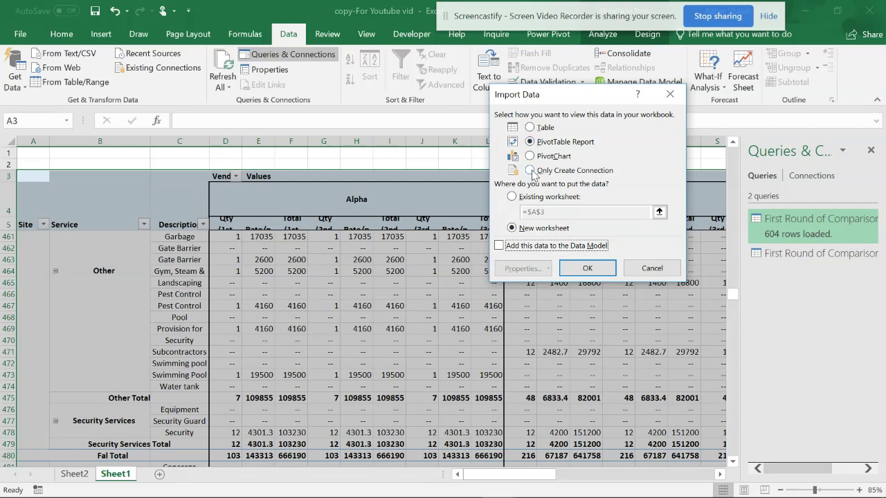
click(587, 269)
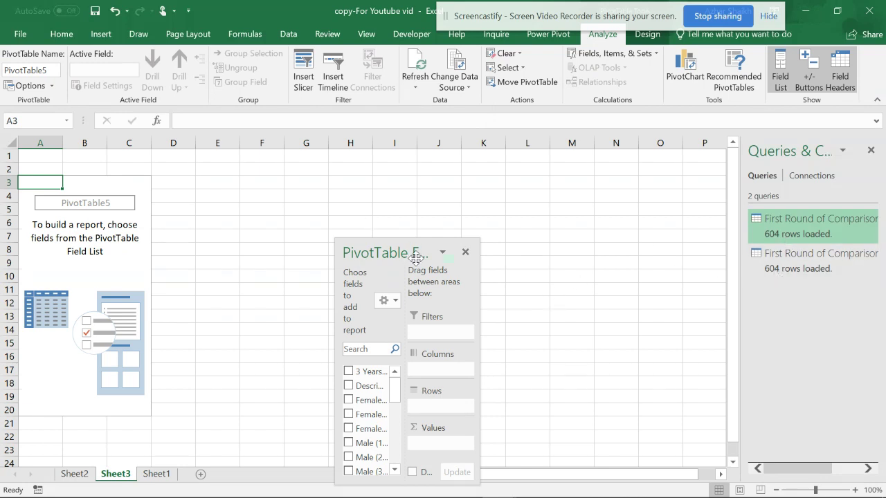
Move and enlarge the PivotTable Fields pane and sort fields in data source order.
drag(415, 257, 409, 78)
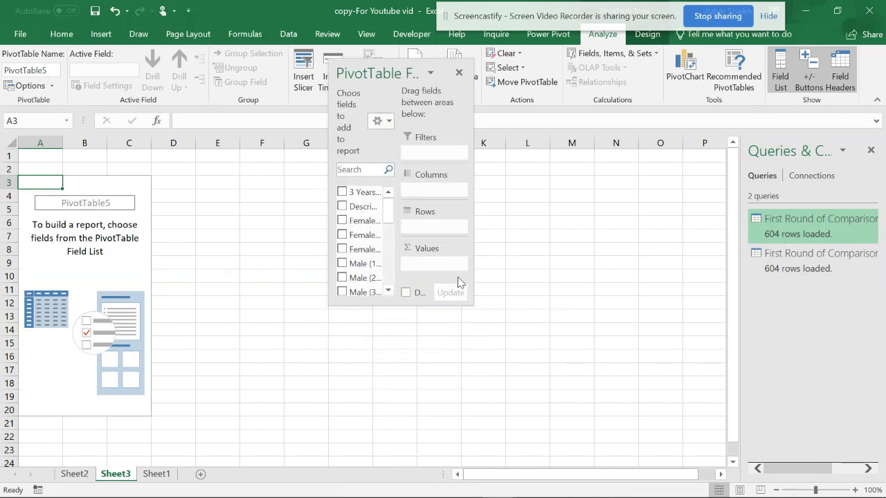
drag(457, 282, 675, 429)
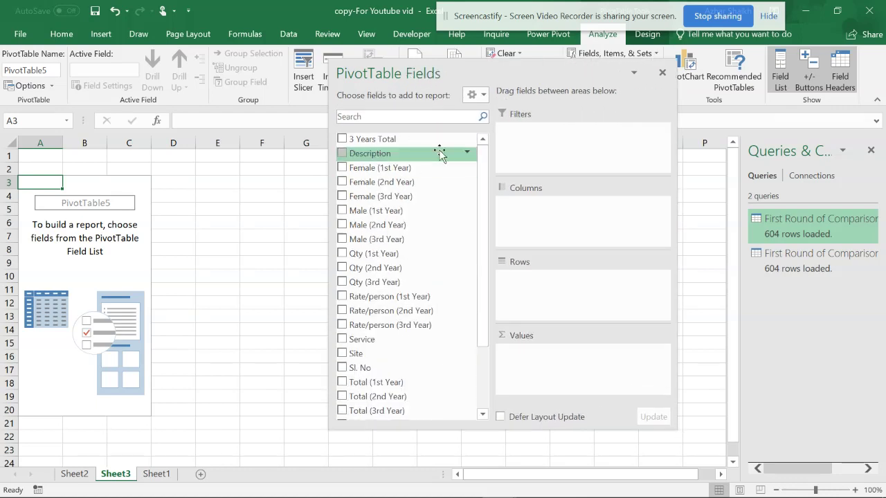
click(476, 94)
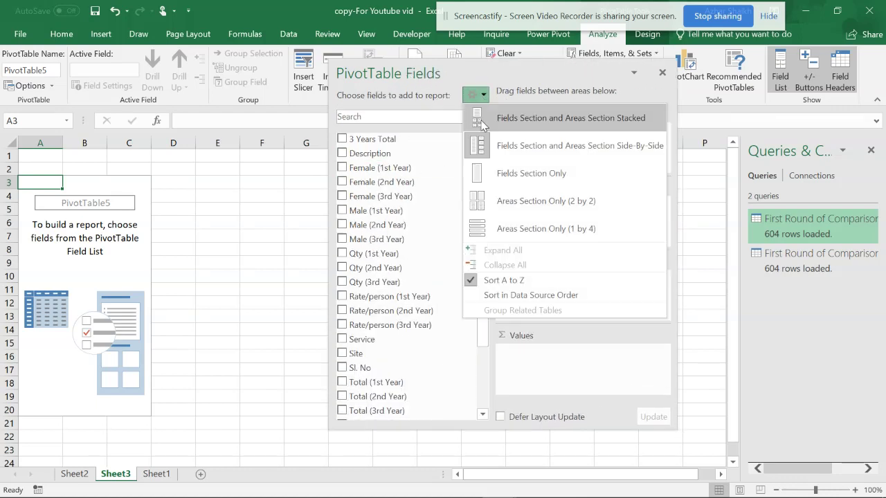
click(495, 295)
Put Vendor in Columns, and Site, Service, Description and Total (1st Year) in Rows.
drag(388, 138, 561, 200)
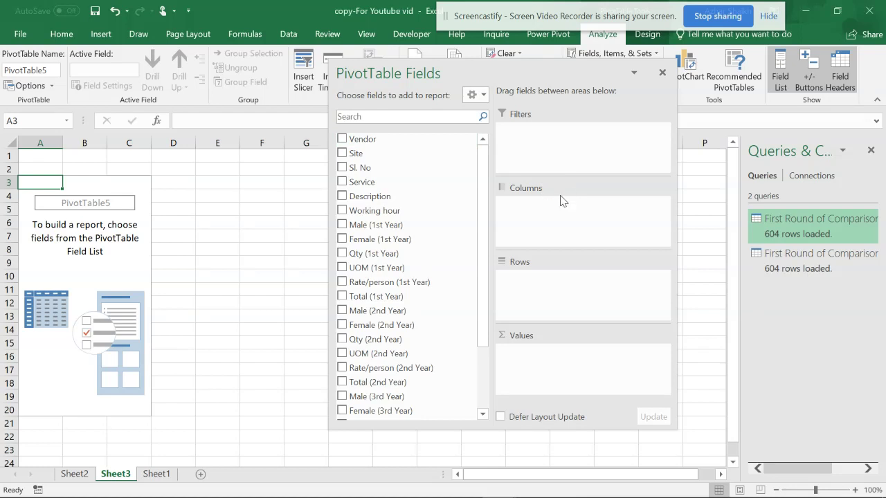
drag(428, 142, 550, 219)
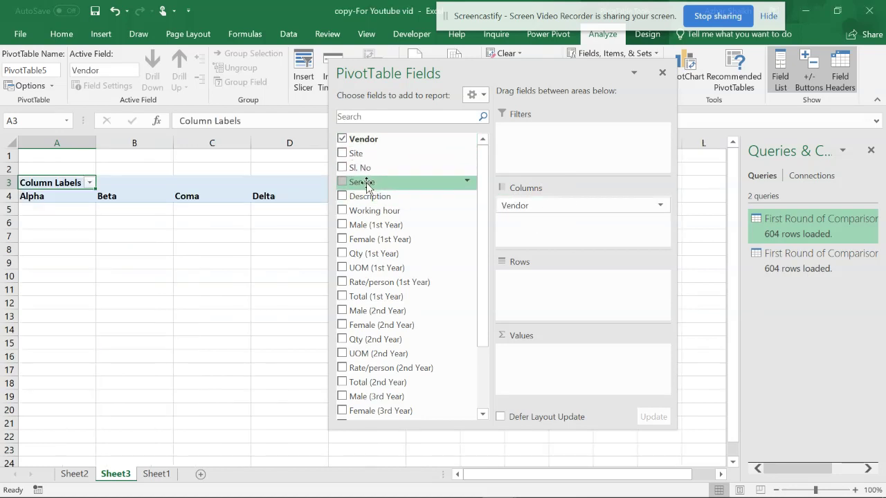
drag(361, 153, 556, 279)
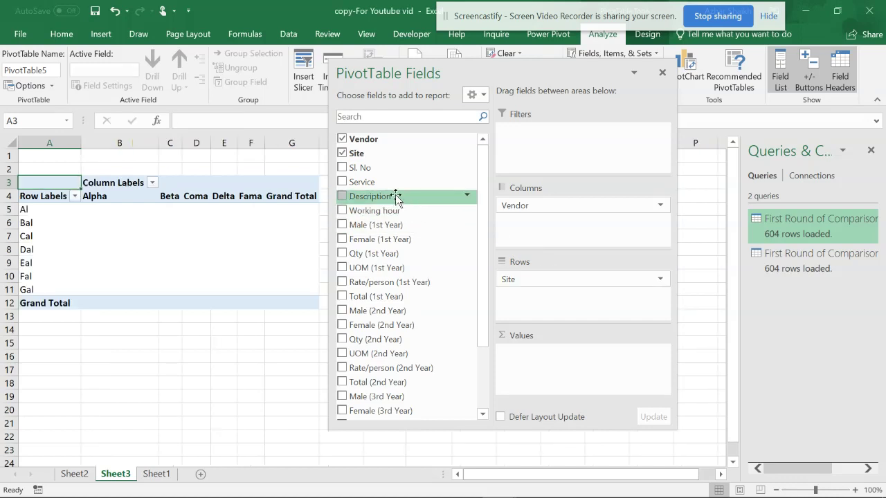
drag(361, 182, 560, 297)
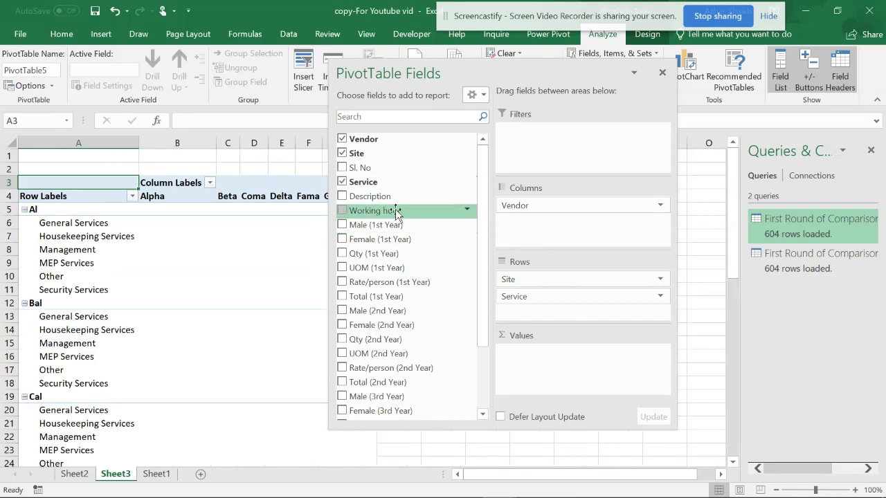
drag(380, 197, 533, 308)
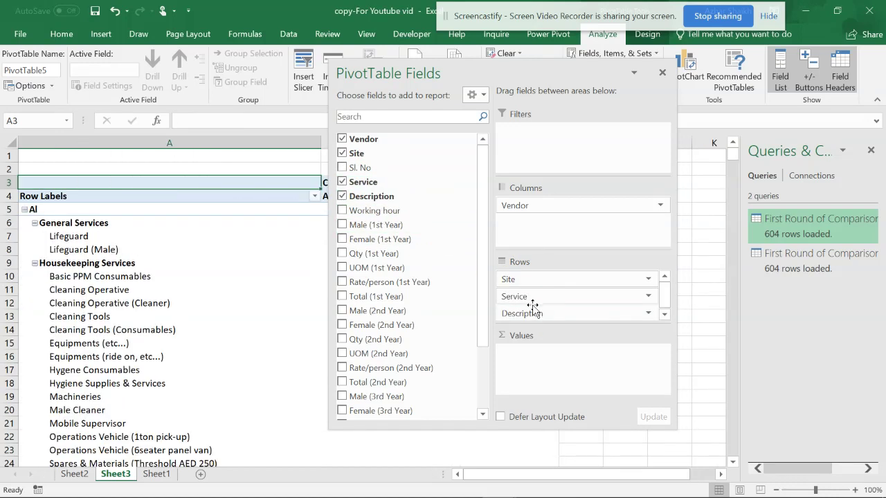
click(342, 297)
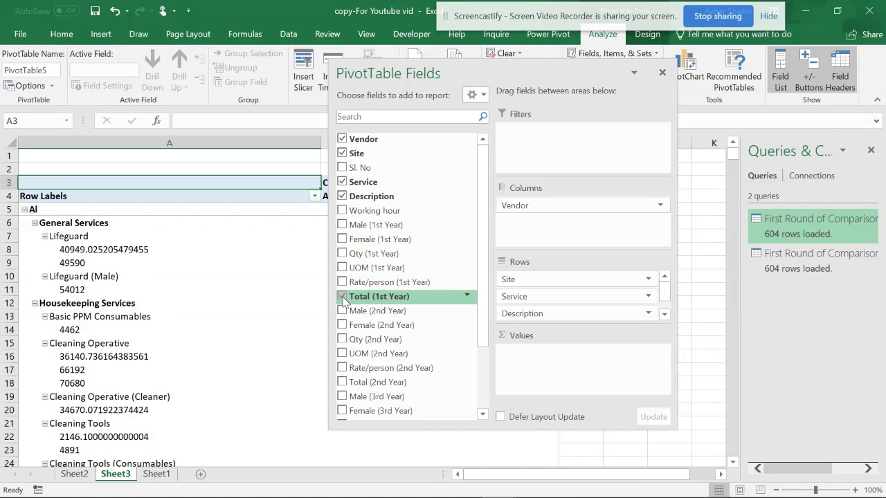
Move Total (1st Year) and Total (2nd Year) into the pivot Values area.
click(664, 314)
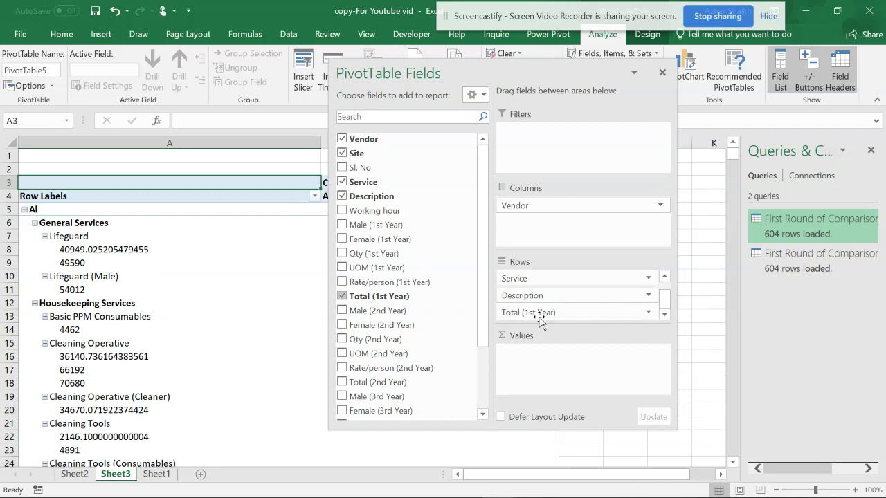
mouse_move(539, 321)
mouse_down()
mouse_move(511, 313)
mouse_move(540, 360)
mouse_up()
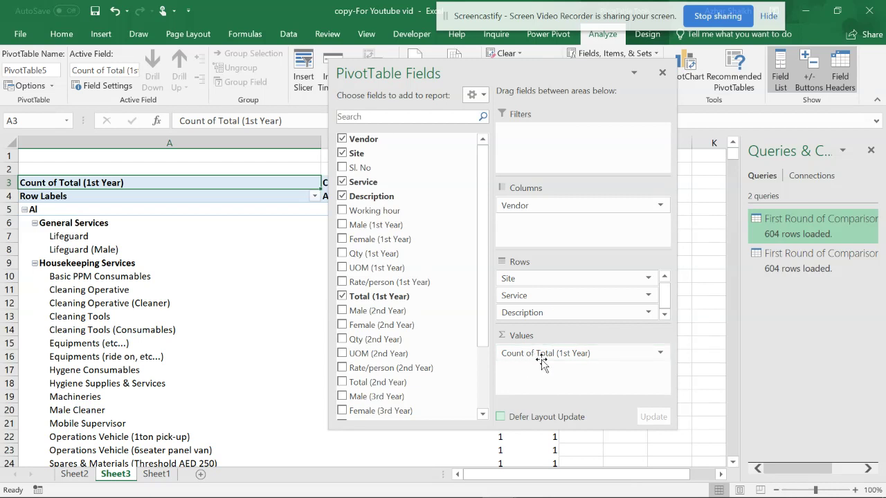
click(342, 382)
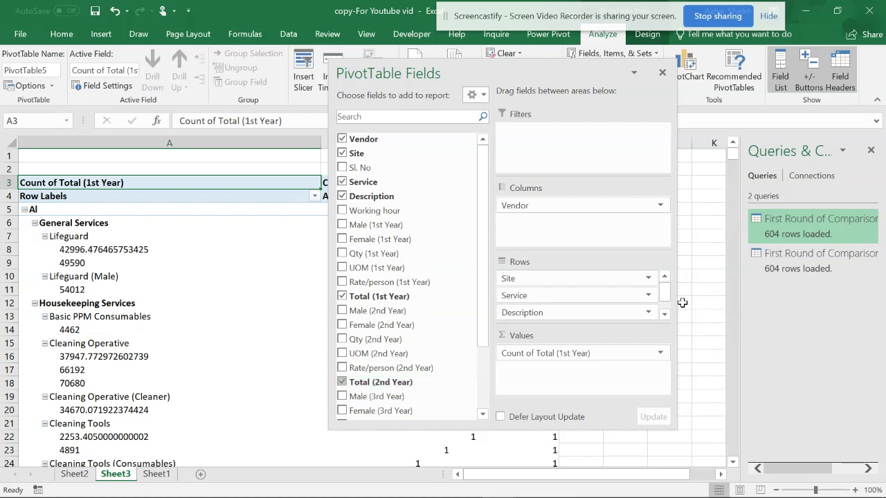
click(342, 383)
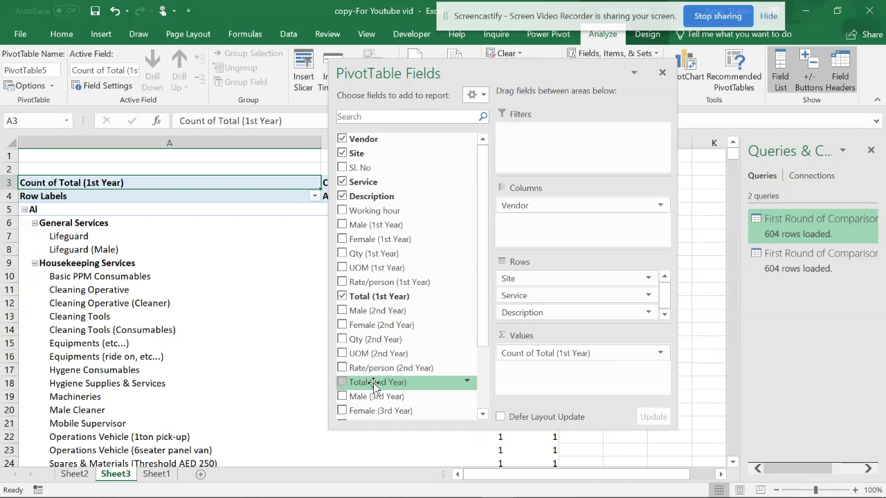
drag(394, 398, 547, 377)
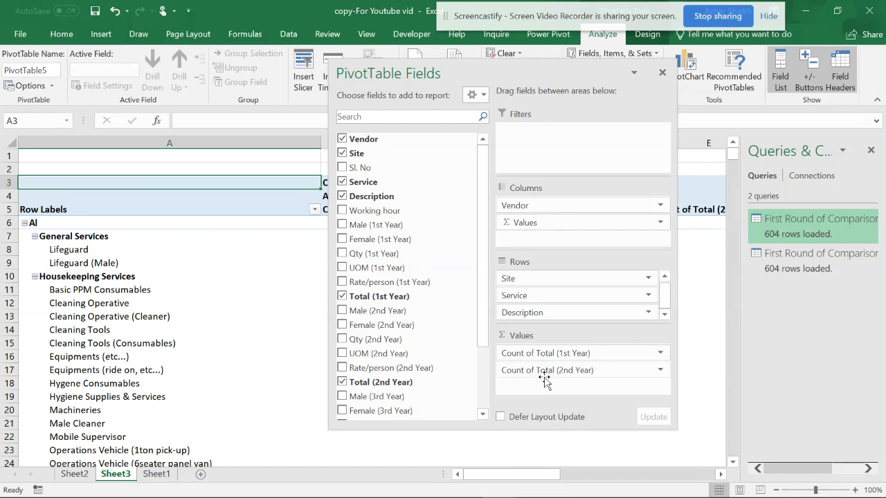
drag(487, 352, 489, 390)
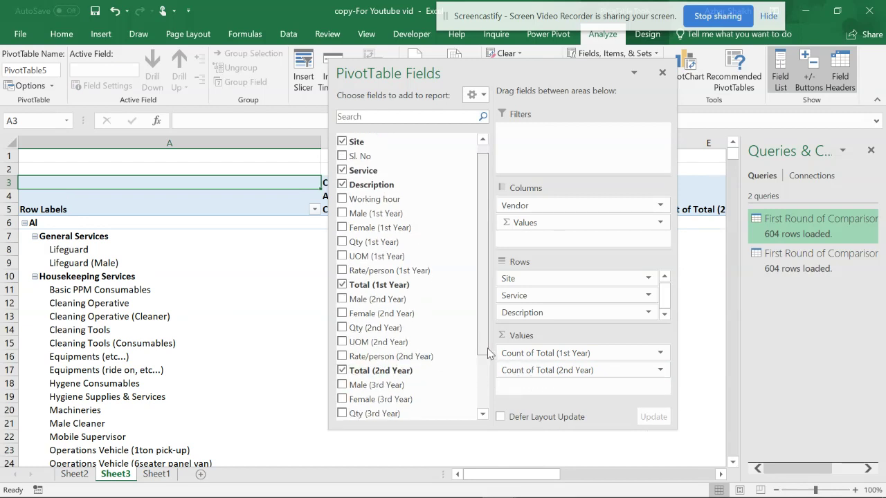
Add Total (3rd Year) to Values instead of 3 Years Total, then close the field list.
mouse_move(367, 415)
mouse_down()
mouse_move(531, 393)
mouse_move(534, 402)
mouse_up()
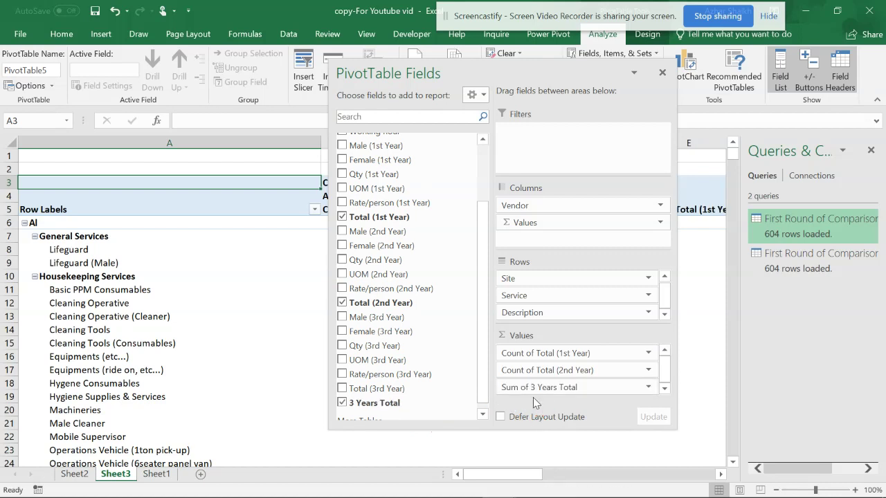
click(343, 403)
click(341, 388)
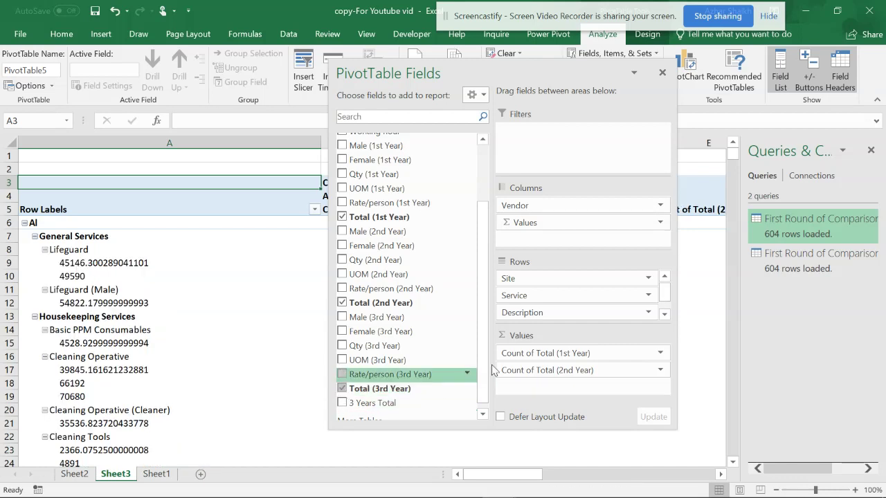
click(665, 312)
drag(584, 313, 584, 389)
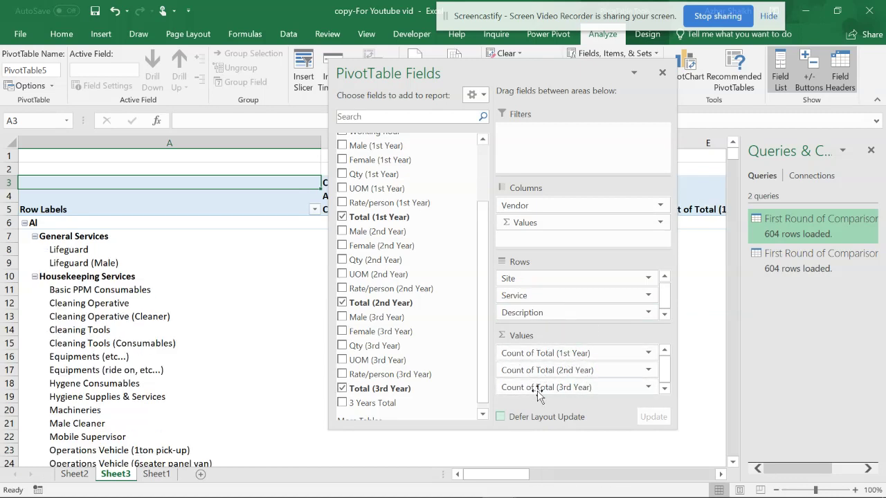
click(310, 299)
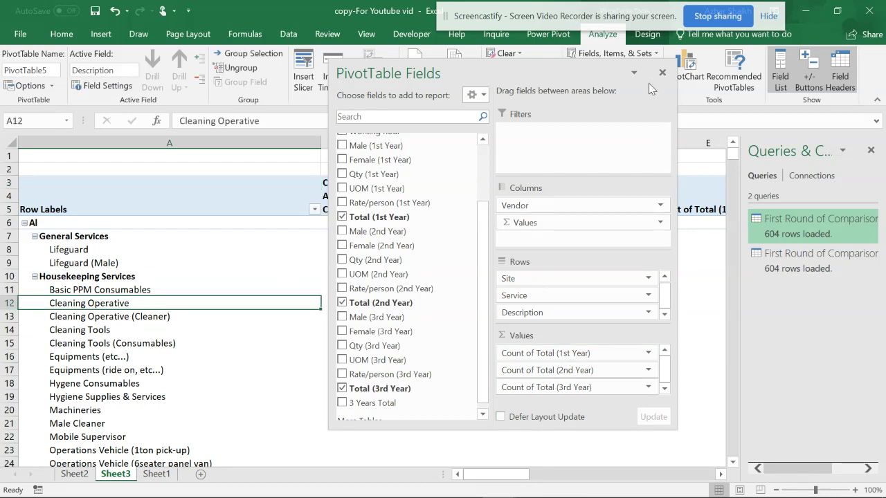
click(661, 69)
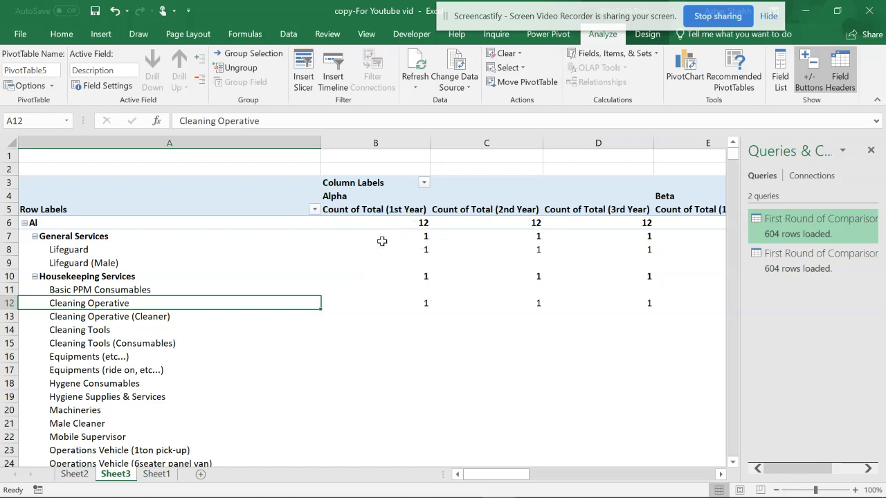
Change the Count of Total (1st Year) and (2nd Year) value fields to Sum.
click(382, 239)
right_click(381, 234)
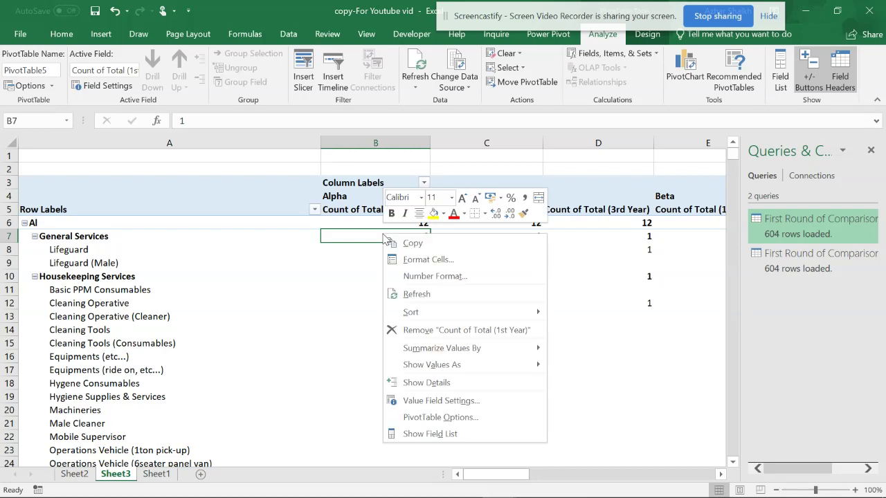
mouse_move(415, 312)
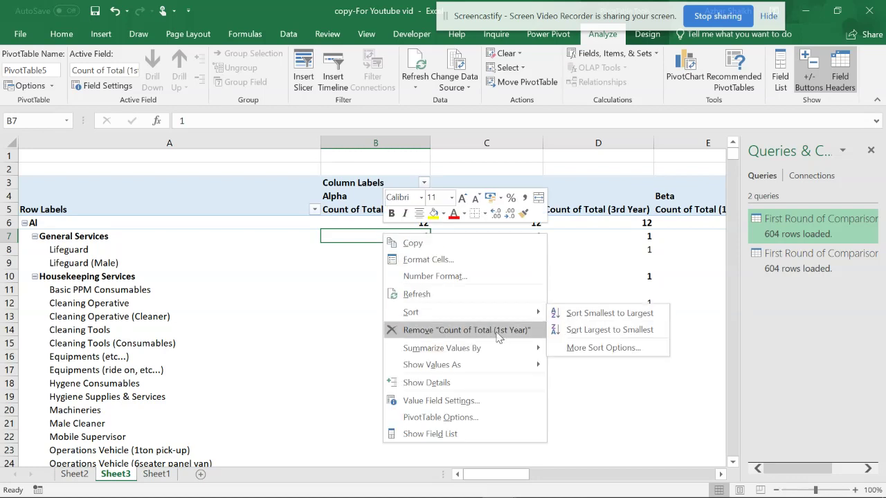
mouse_move(441, 348)
click(572, 351)
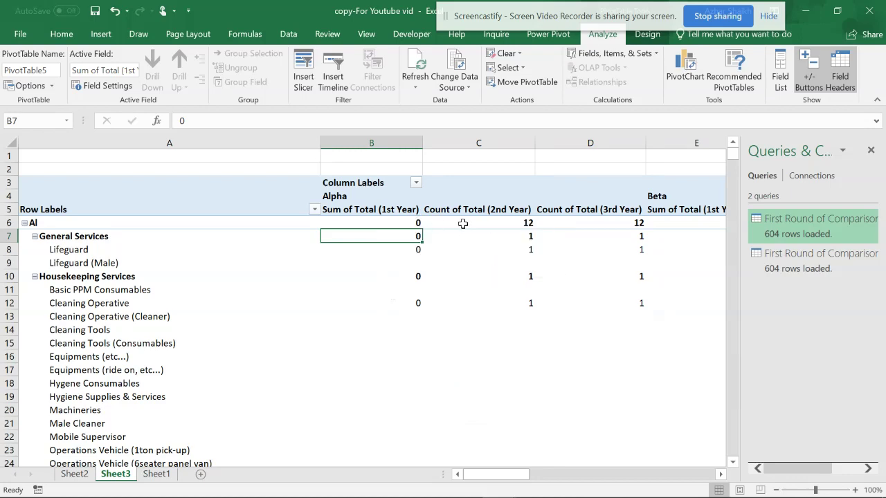
scroll(396, 279, down, 8)
scroll(401, 277, up, 6)
scroll(408, 271, up, 2)
click(527, 224)
right_click(529, 223)
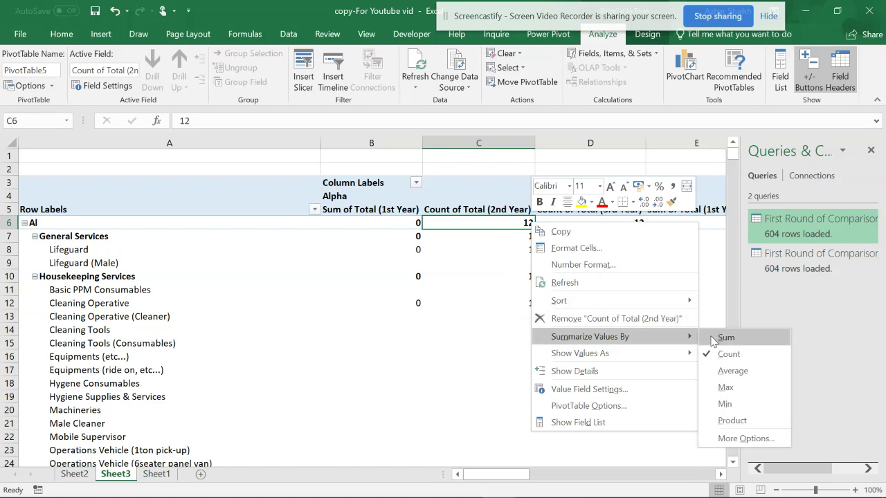
click(711, 336)
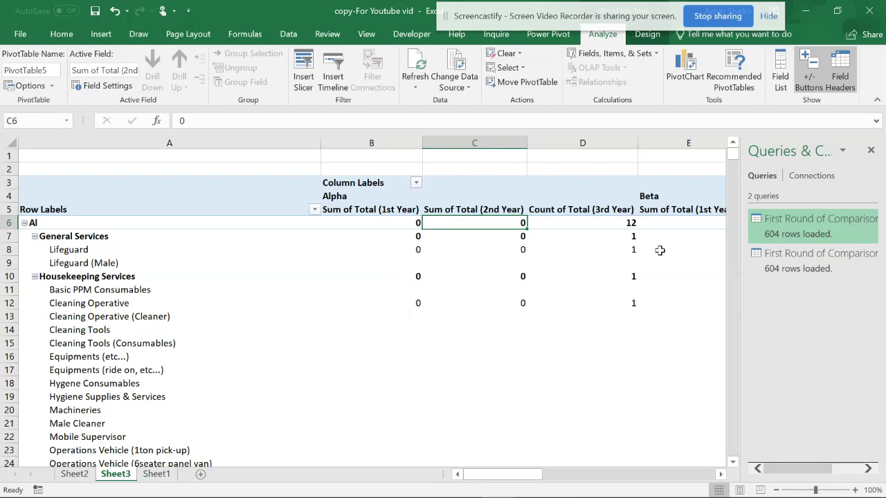
Open the First Round of Comparison 2 query and Close & Load it back.
double_click(809, 228)
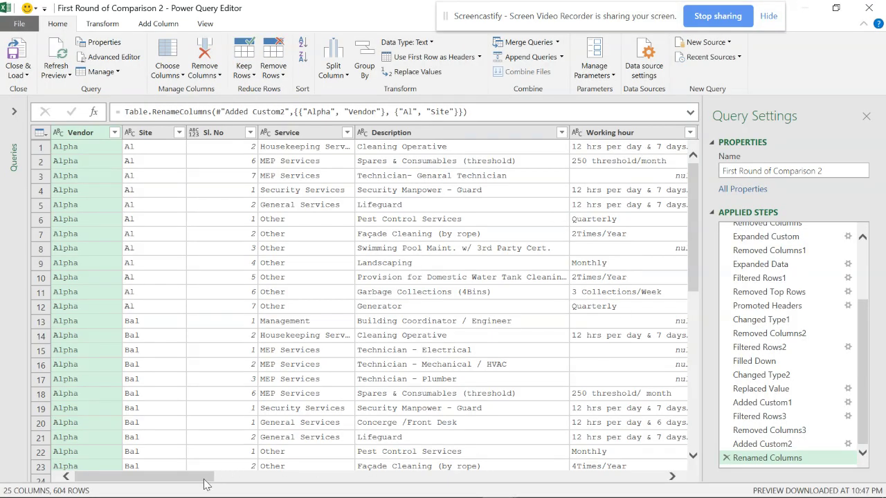
drag(204, 483, 623, 486)
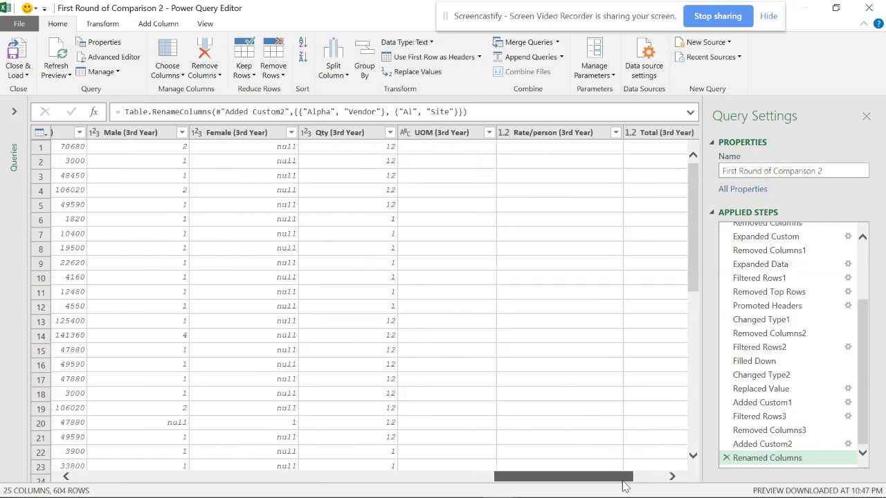
click(18, 75)
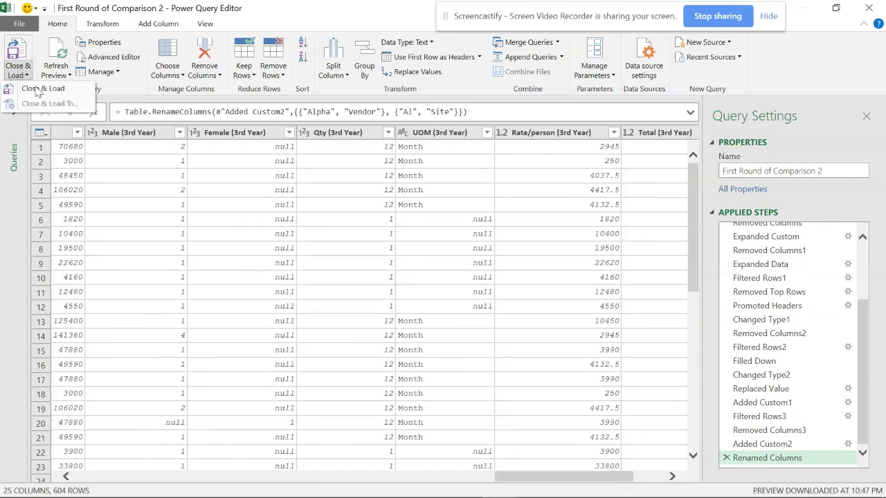
click(27, 89)
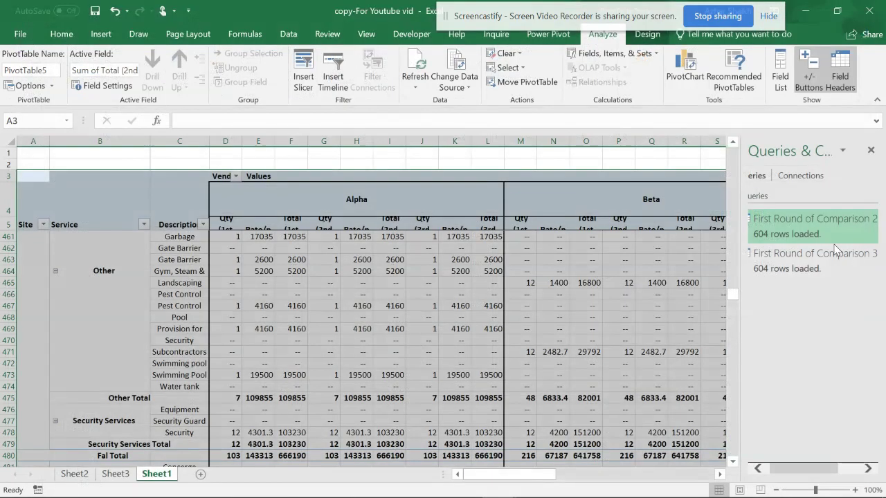
Return to the Sheet1 pivot and show its field list, scrolled to 3 Years Total.
double_click(775, 225)
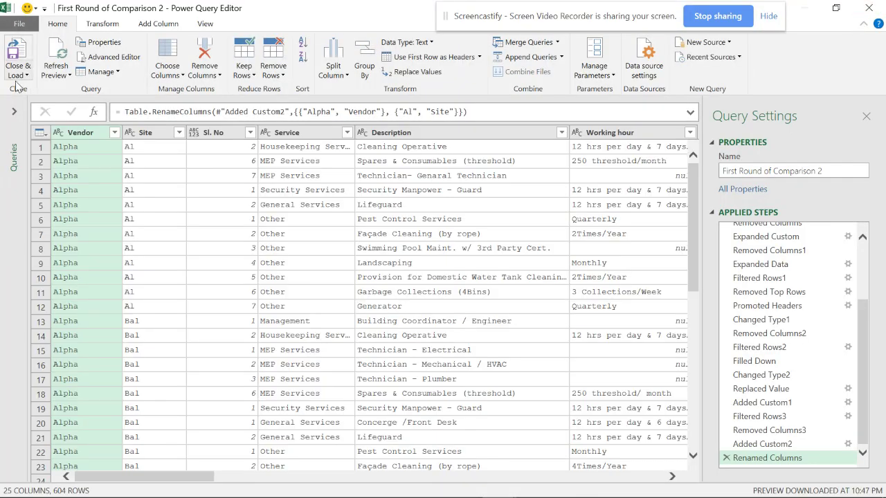
click(24, 70)
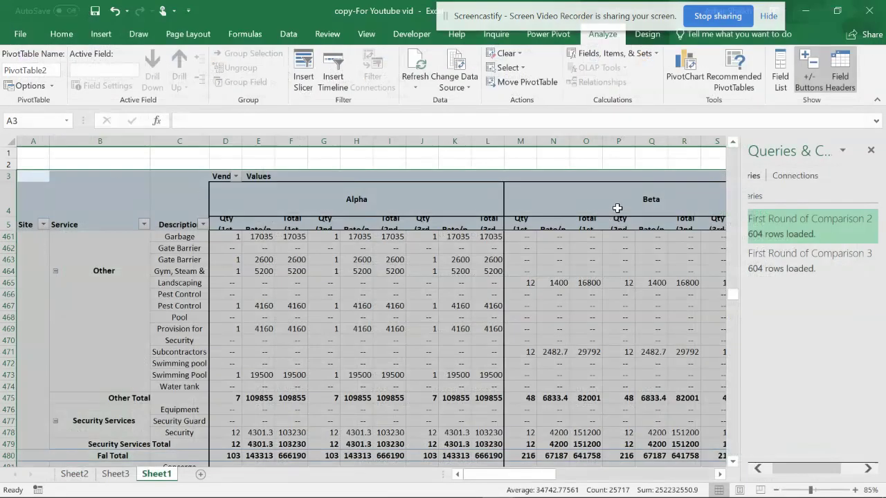
click(789, 81)
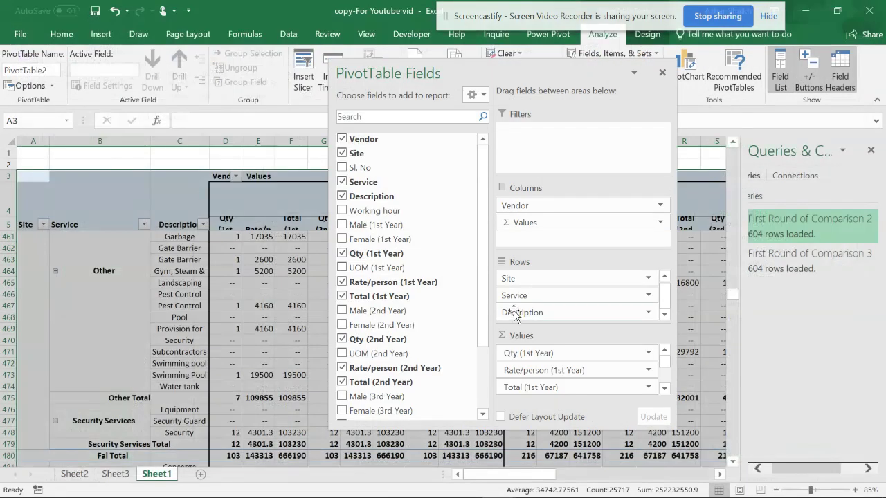
scroll(483, 329, down, 2)
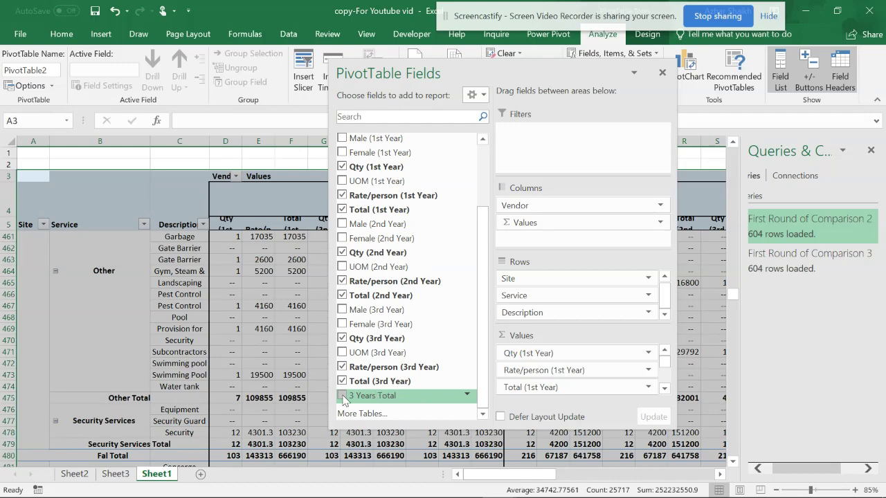
On Sheet3, add 3 Years Total to the pivot values as a sum.
click(76, 474)
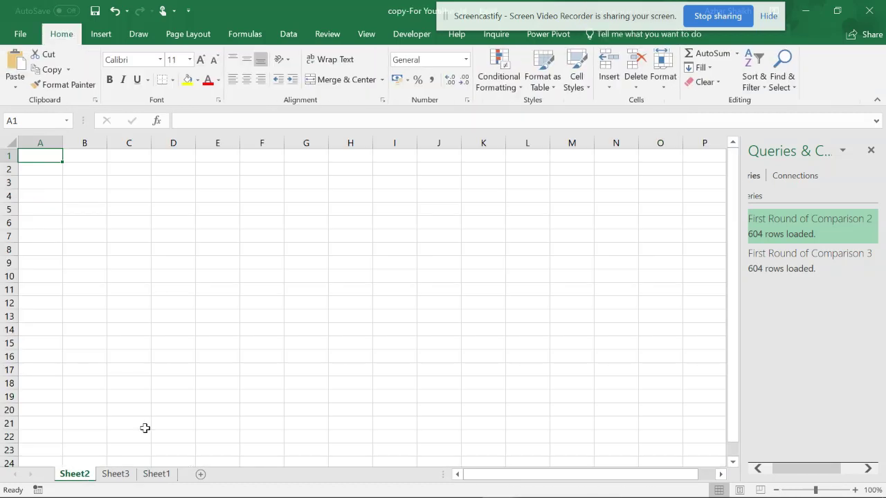
click(119, 473)
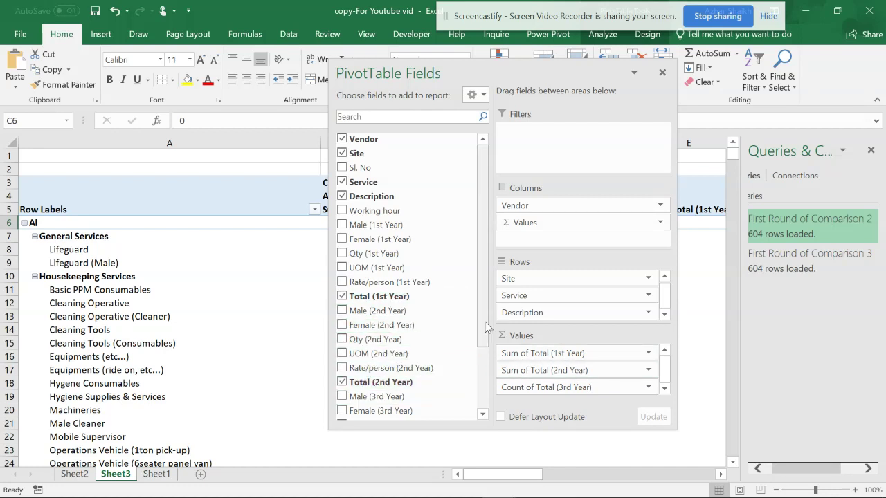
scroll(487, 327, down, 2)
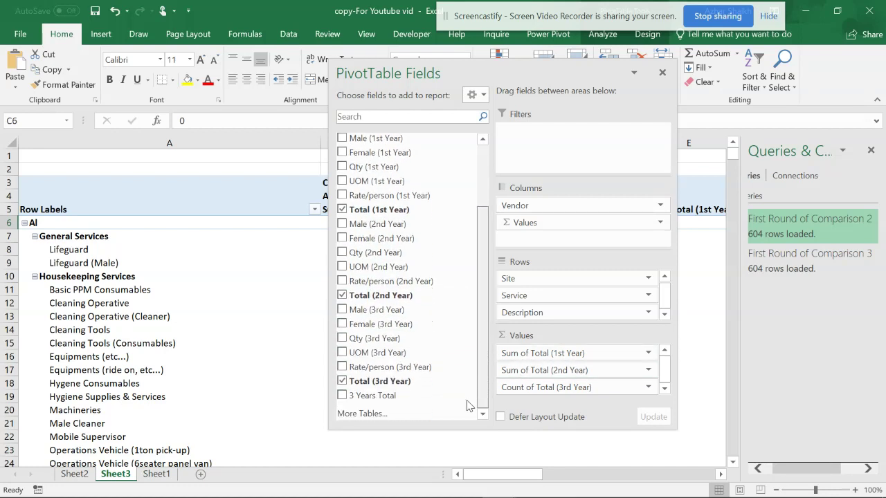
click(342, 395)
click(663, 388)
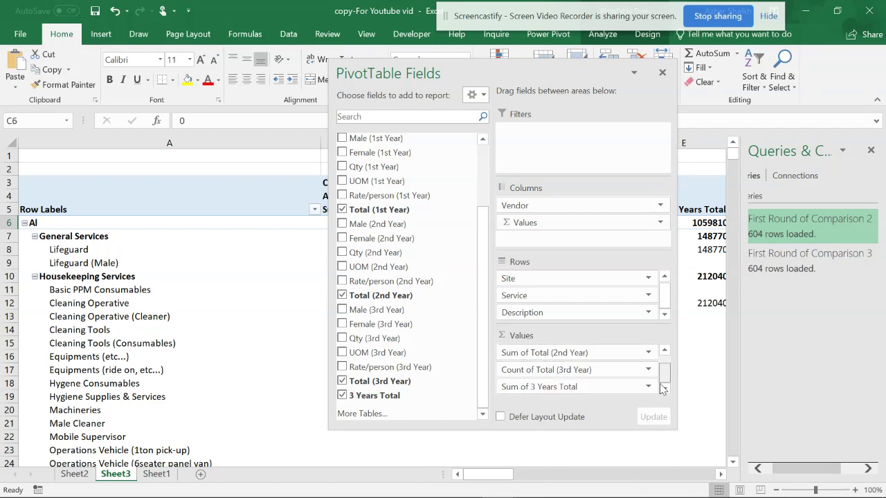
click(690, 358)
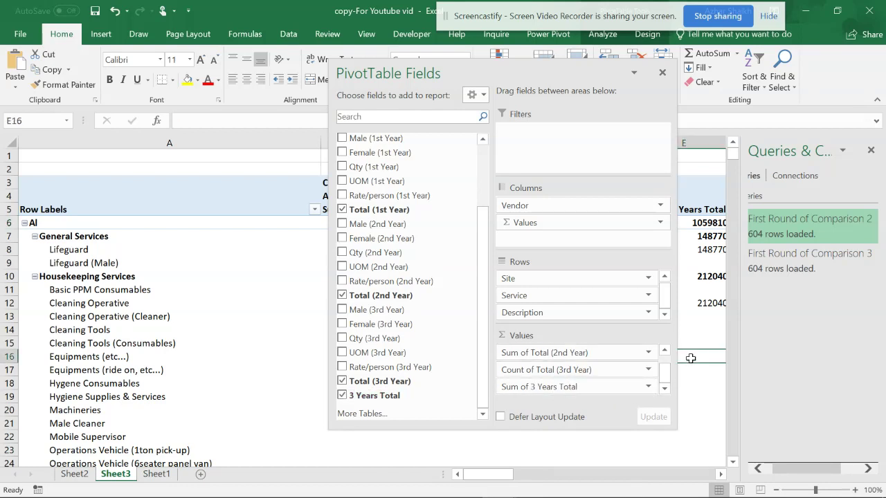
Close the field list and open the First Round of Comparison 3 query.
click(662, 72)
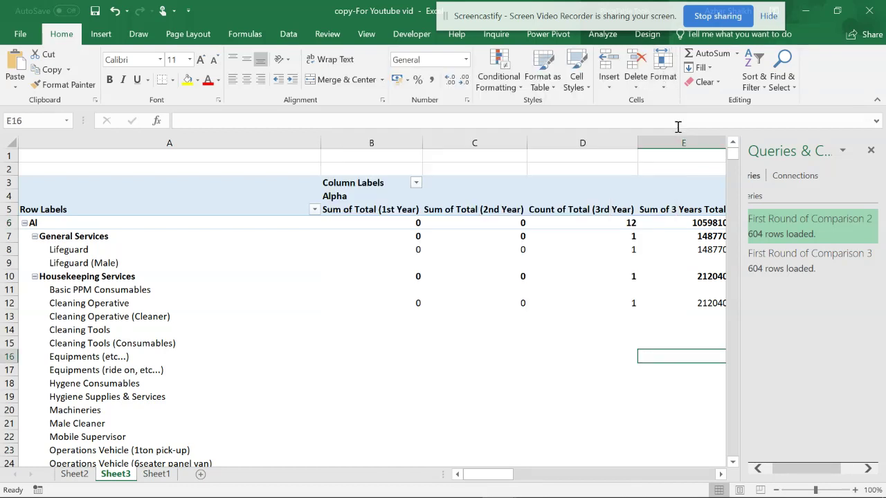
drag(482, 475, 492, 475)
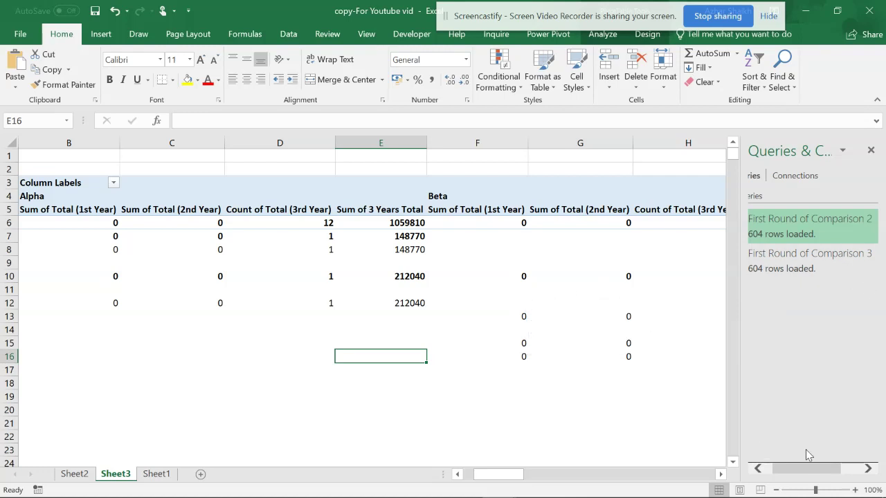
drag(809, 473, 834, 473)
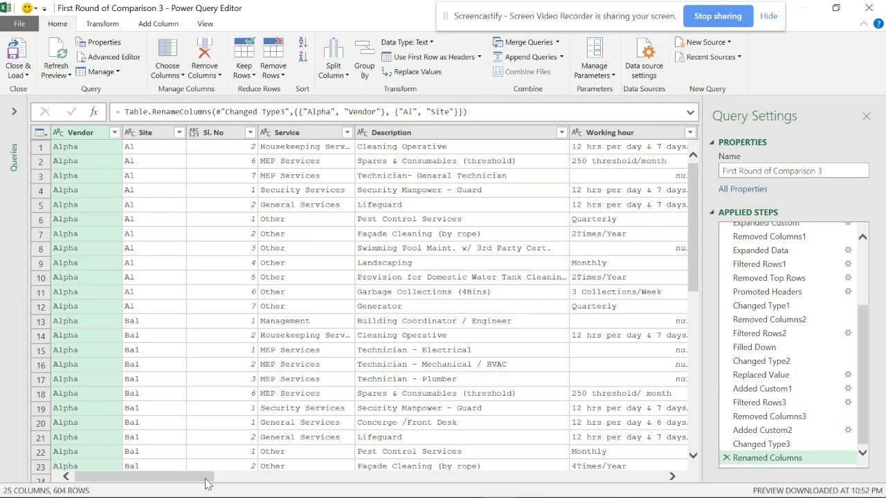
Delete the Changed Type3 step from the First Round of Comparison 3 query.
drag(206, 477, 727, 489)
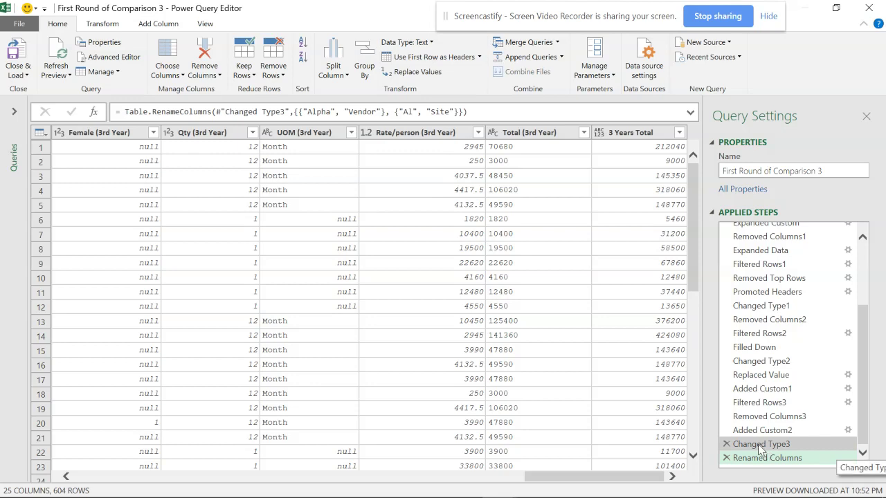
click(754, 445)
click(727, 445)
click(504, 283)
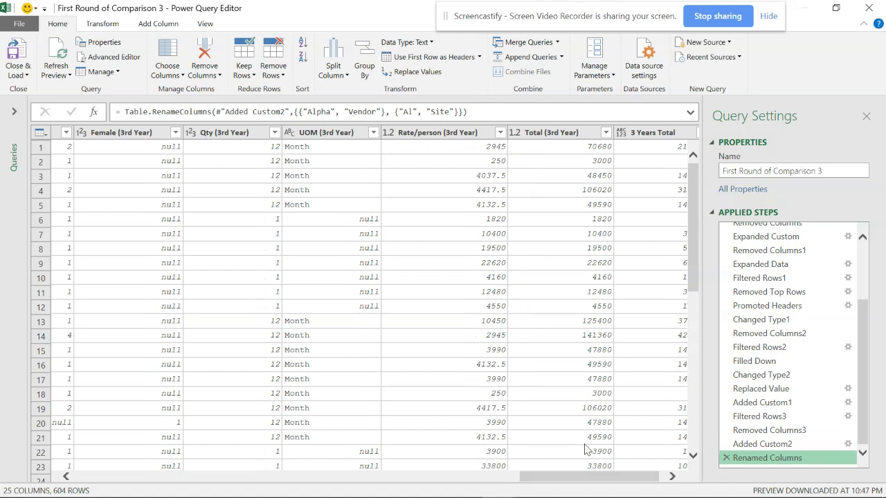
Set 3 Years Total to Decimal Number and Close & Load the query.
drag(581, 481, 612, 481)
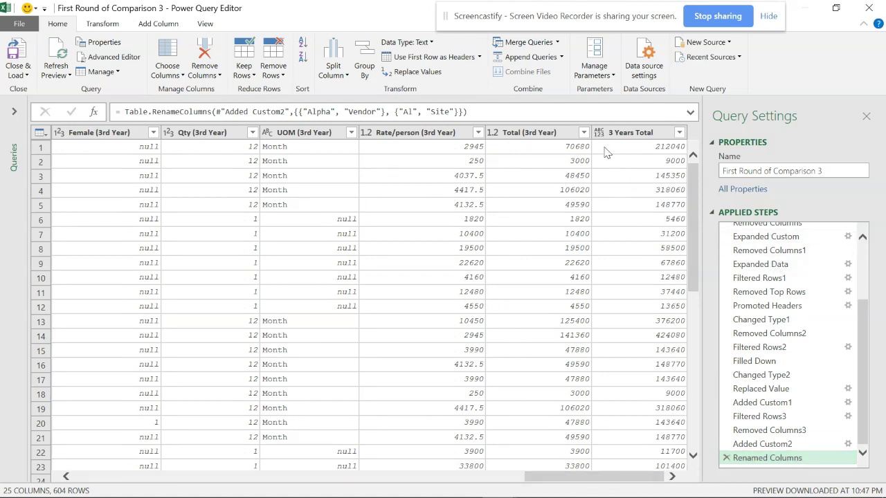
click(601, 131)
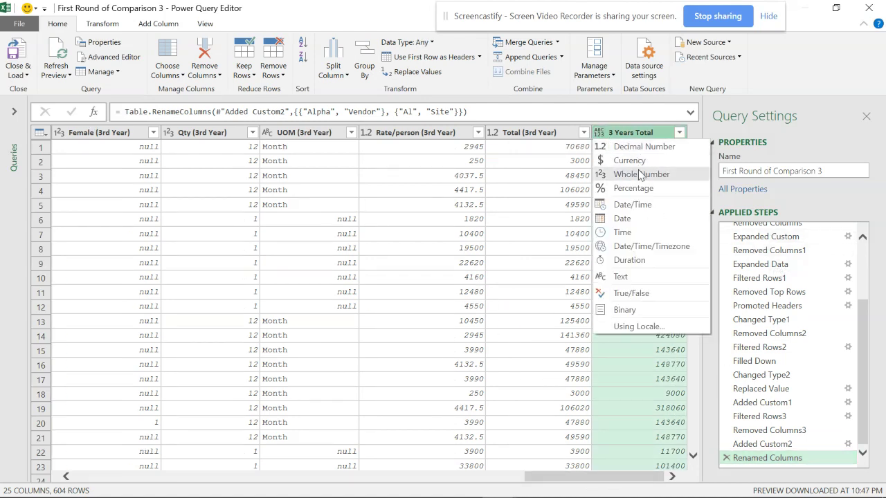
click(635, 148)
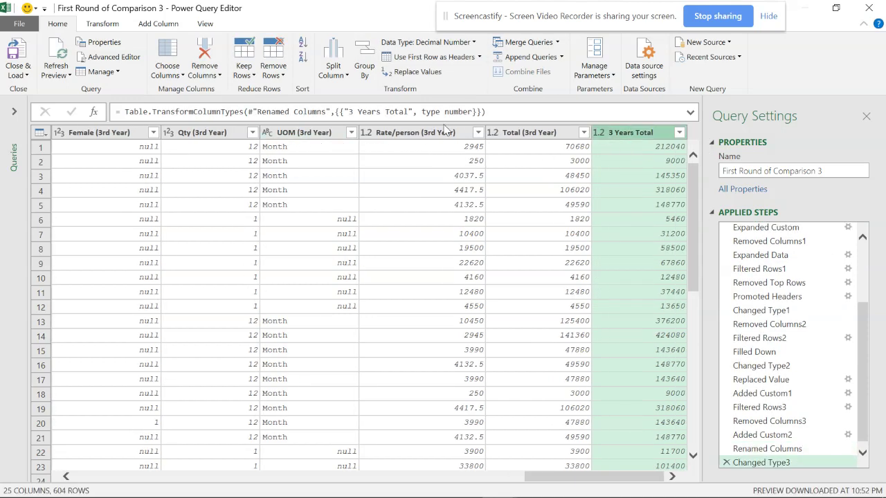
click(520, 136)
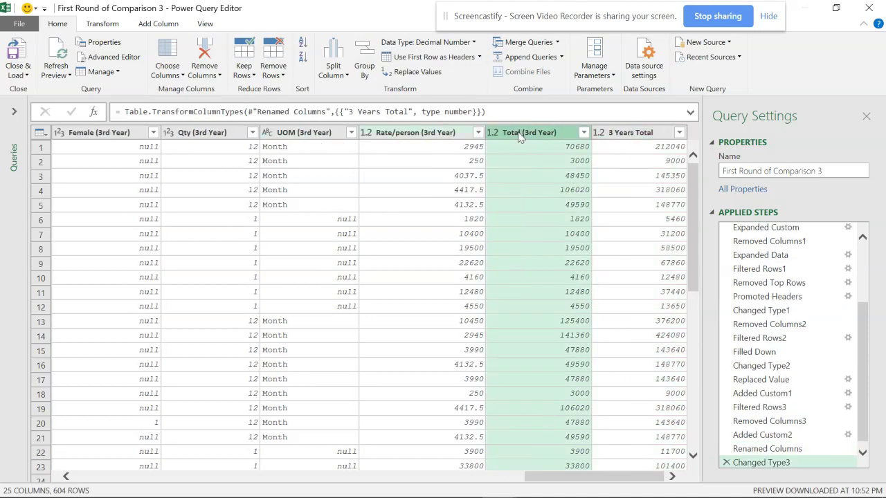
drag(590, 477, 494, 479)
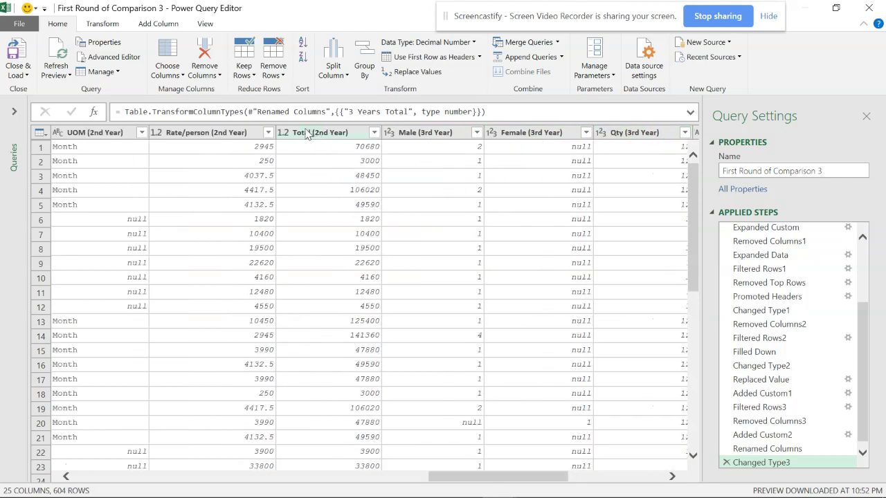
click(21, 75)
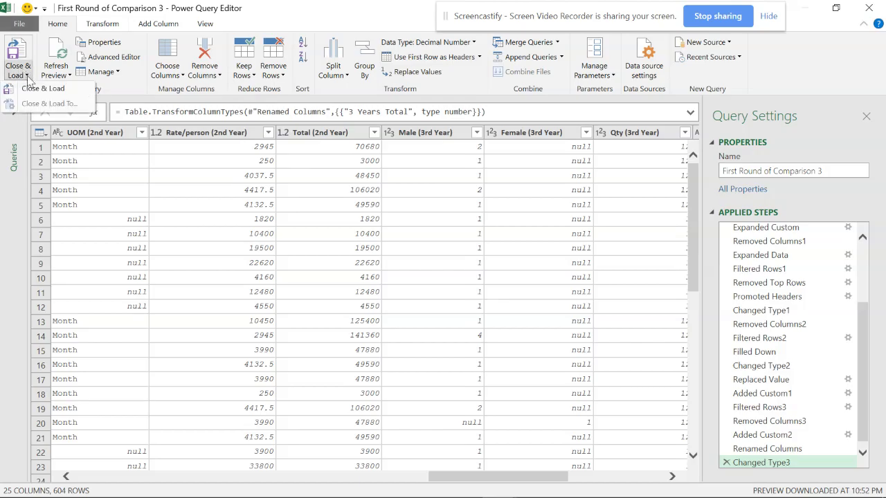
click(49, 88)
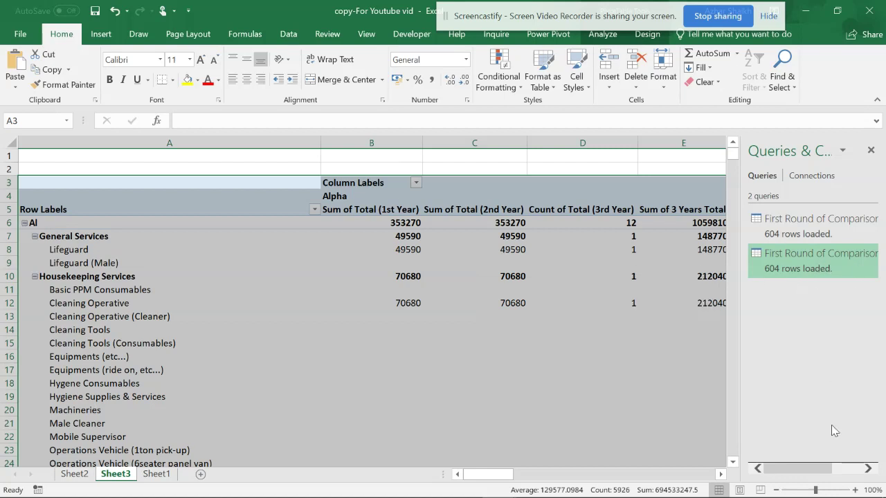
Once the pivot shows real 1st- and 2nd-year sums, reopen the First Round of Comparison 3 query.
drag(812, 469, 859, 486)
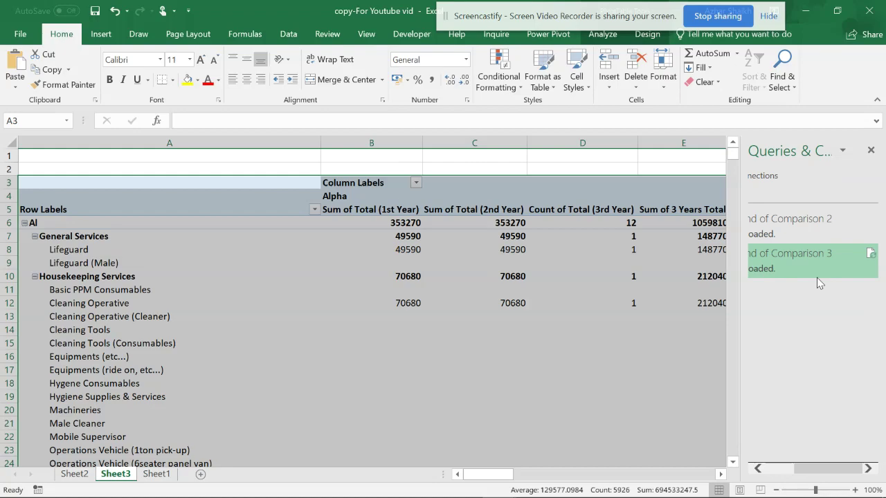
scroll(780, 284, left, 3)
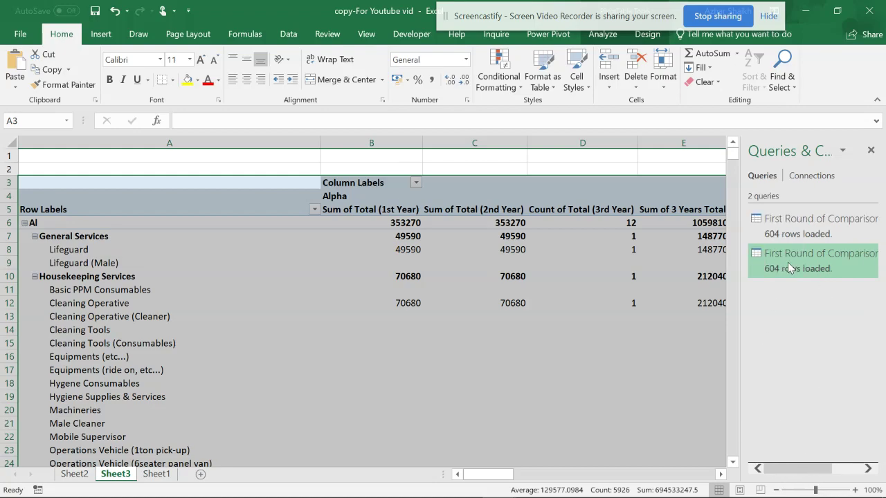
double_click(787, 262)
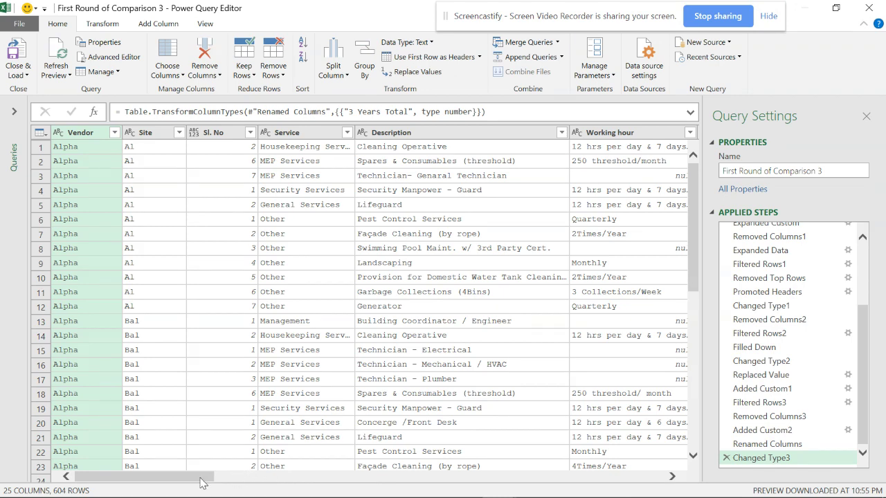
Check the Rate/person (1st Year) data type, then go back to the Added Custom2 step.
drag(203, 482, 346, 481)
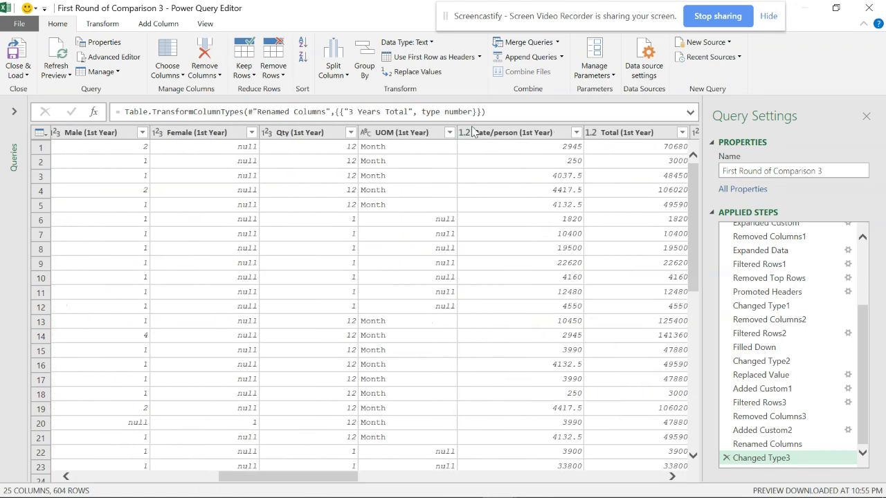
click(470, 137)
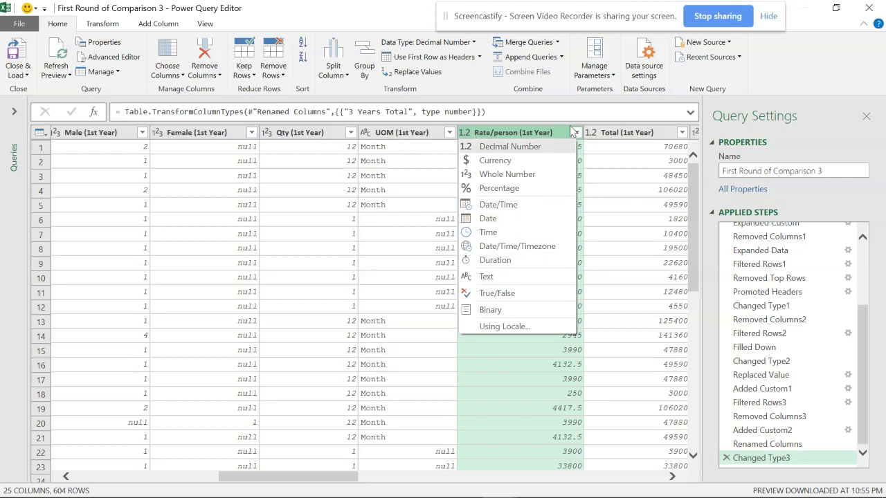
click(697, 195)
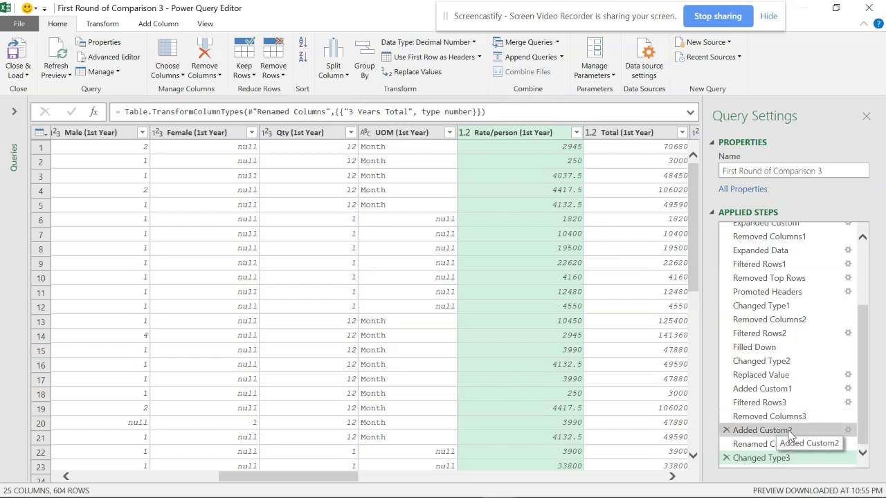
click(849, 432)
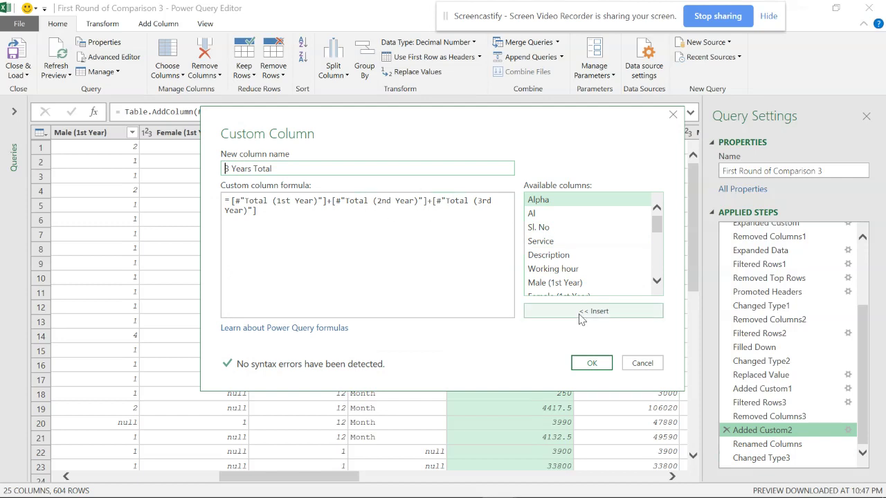
Review the 3 Years Total and Delete me/keep me formulas without changes, landing on Added Custom1.
click(644, 365)
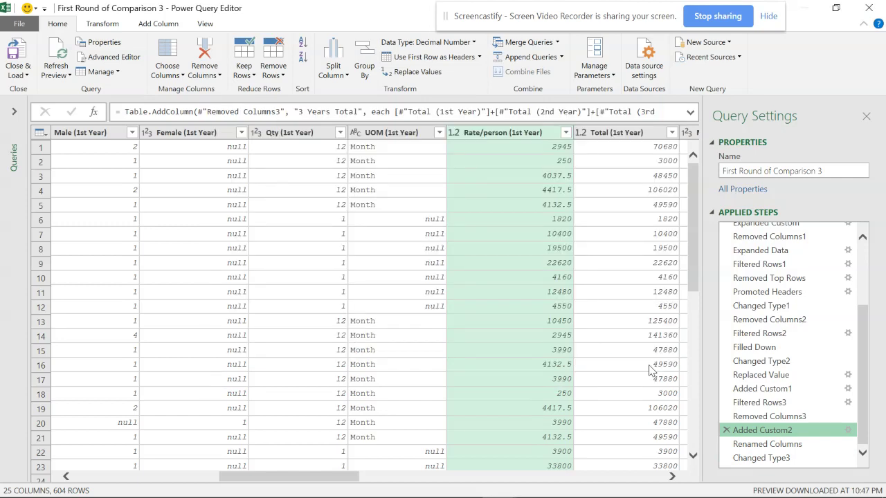
click(848, 388)
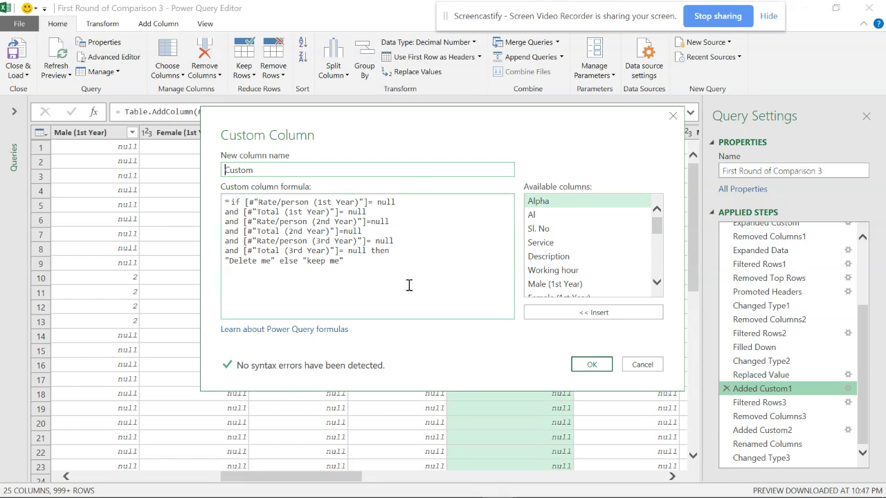
click(642, 364)
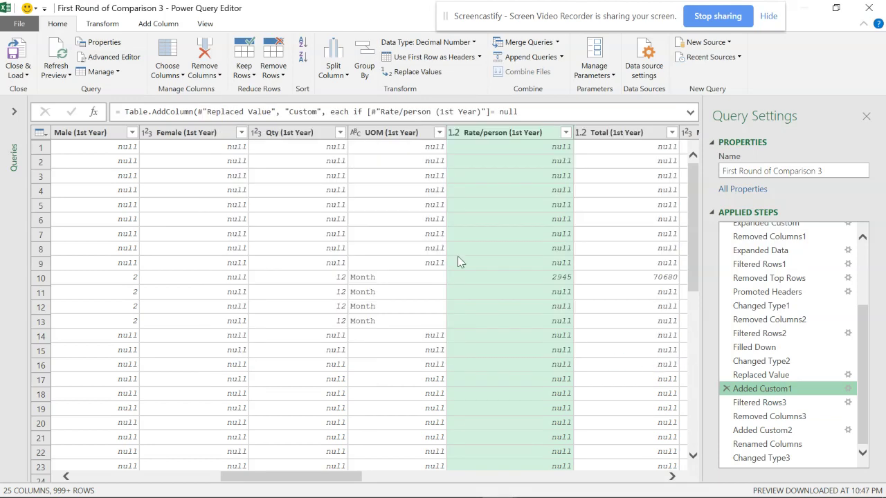